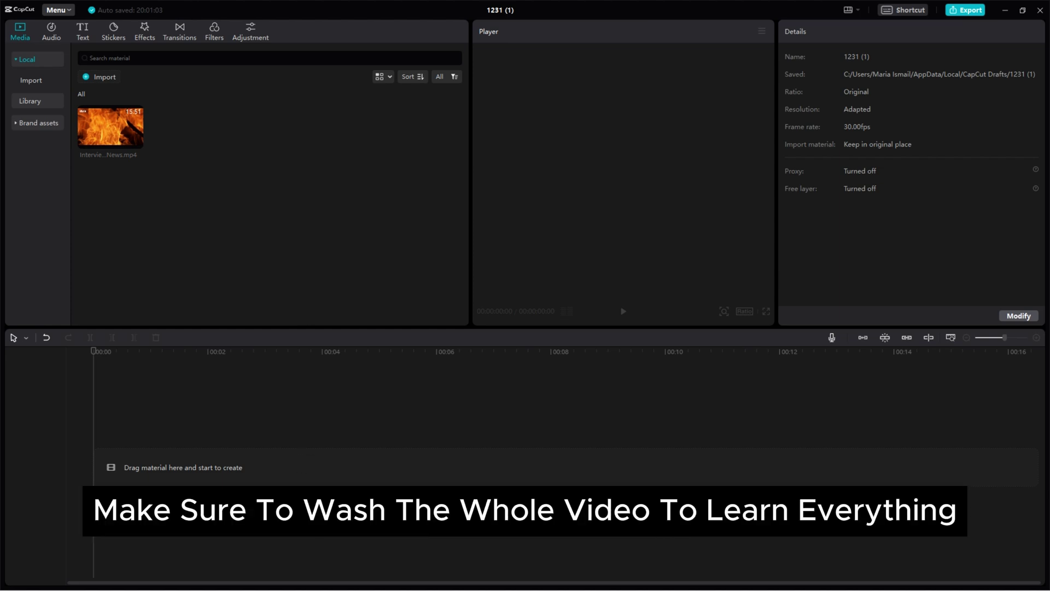
# Browse the trending sound effects, then view the Auto captions option in the Text section
pyautogui.click(49, 35)
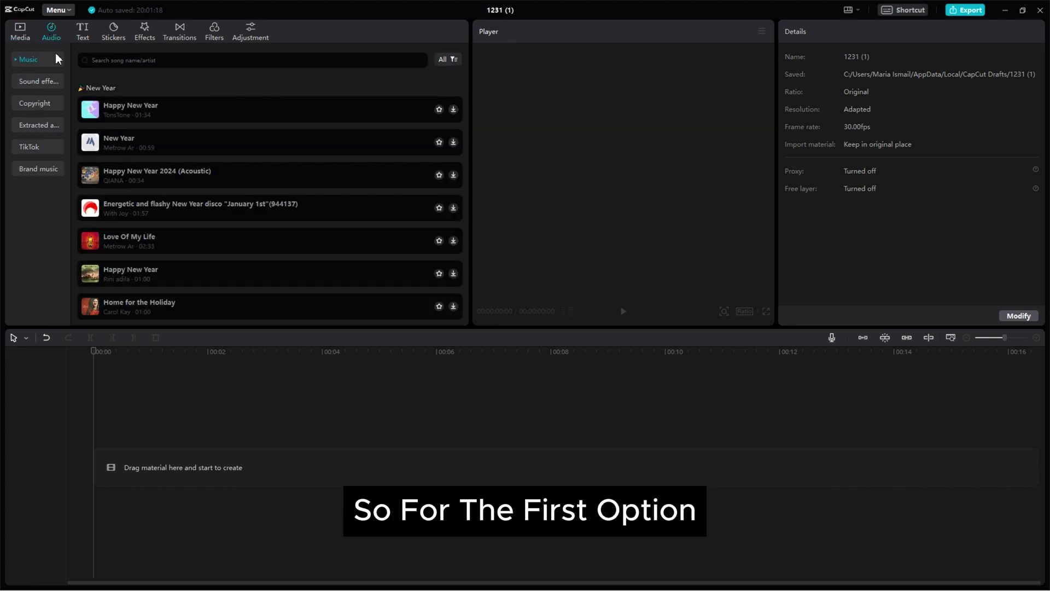
pyautogui.click(44, 80)
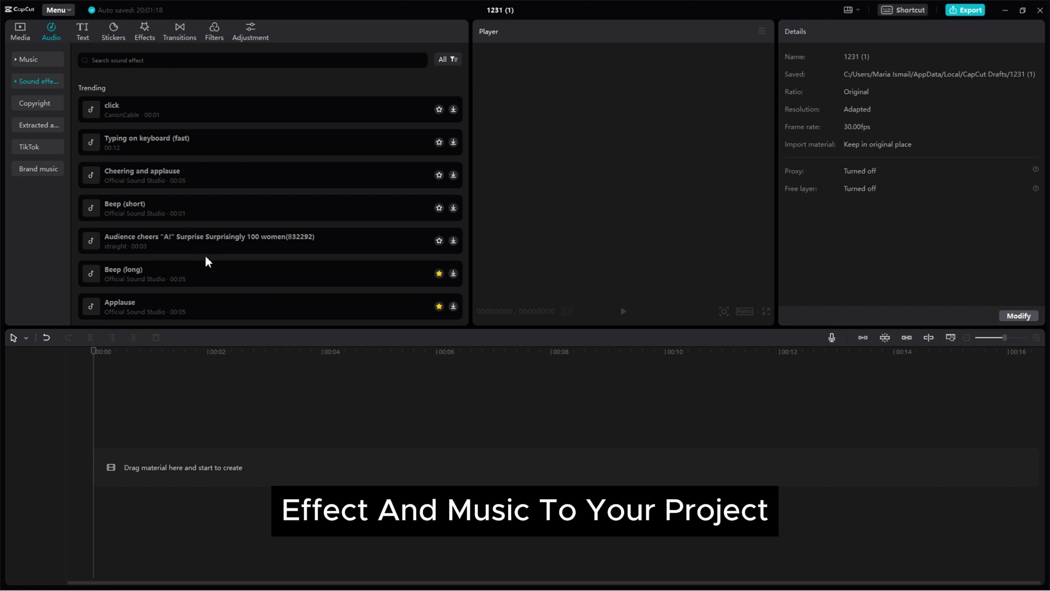
pyautogui.click(77, 33)
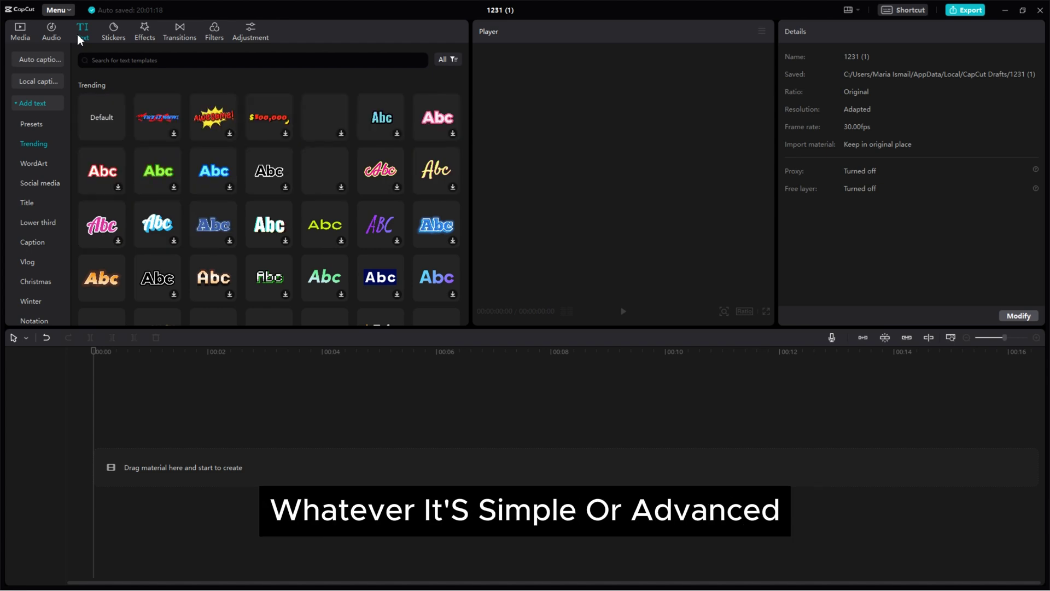
pyautogui.click(35, 59)
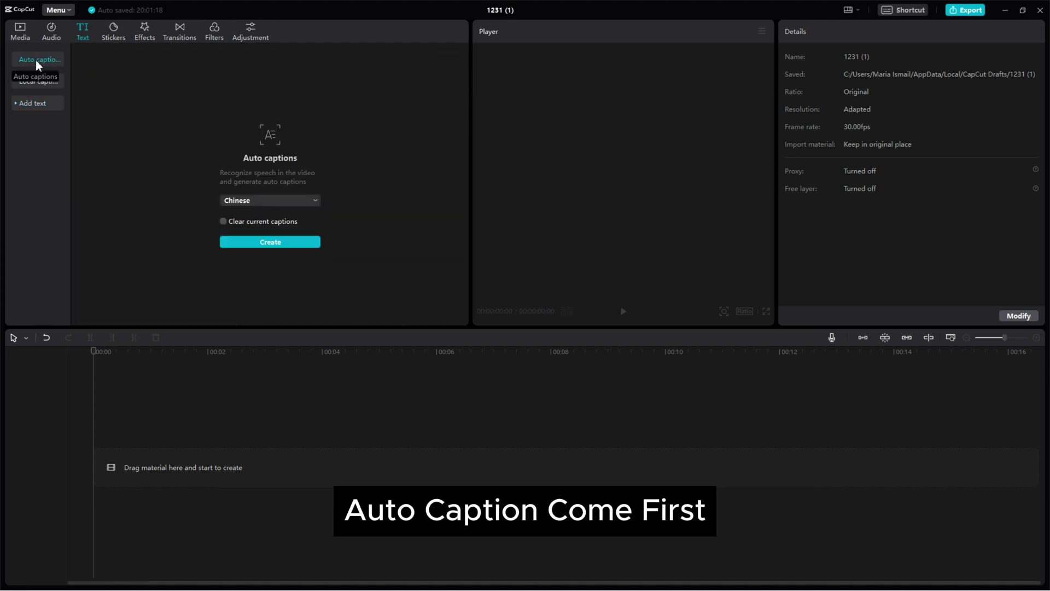
# Check Local captions, then show and scroll through the Trending text templates
pyautogui.click(39, 85)
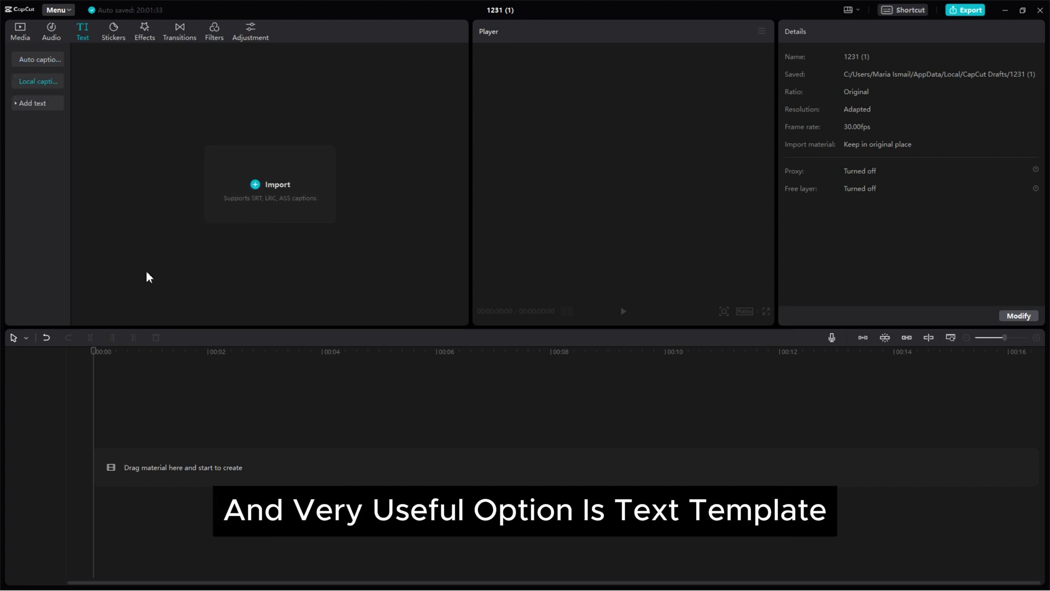
pyautogui.click(32, 104)
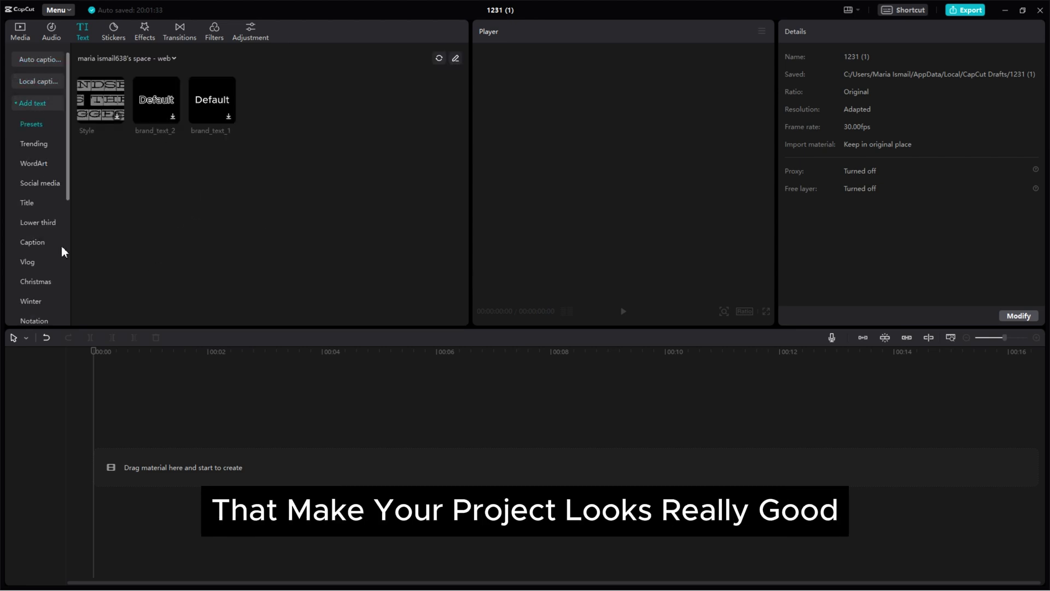
pyautogui.click(28, 144)
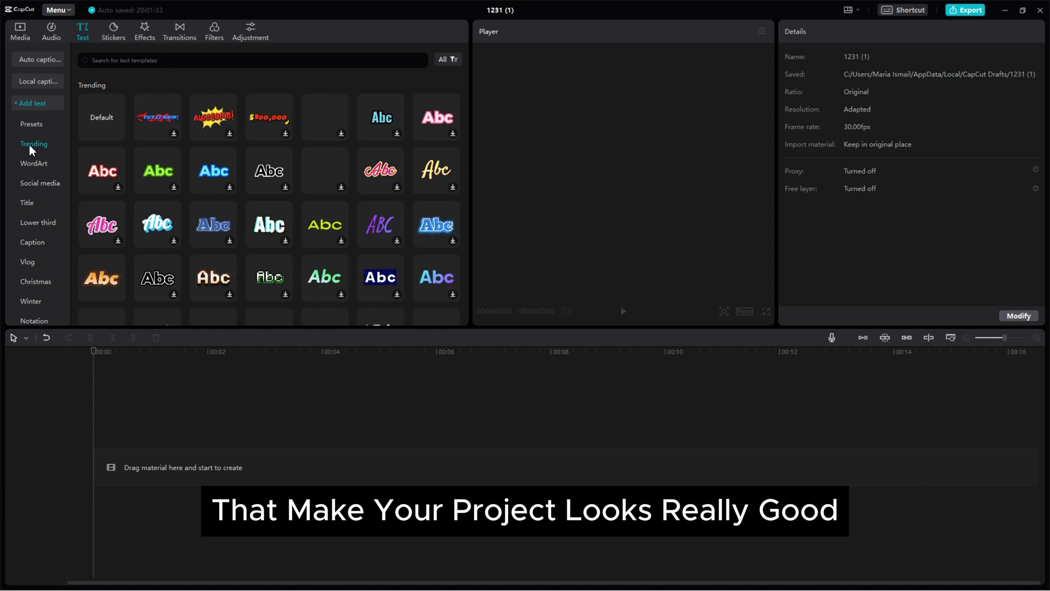
pyautogui.scroll(-5, 198, 221)
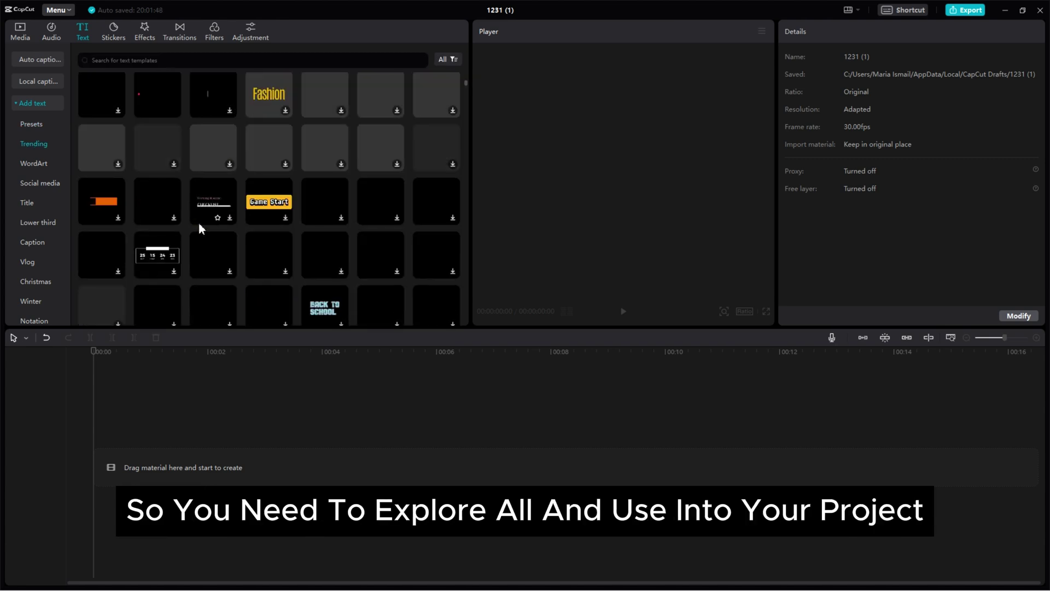
# Scroll through the sticker library, then view the Body effects collection
pyautogui.click(116, 32)
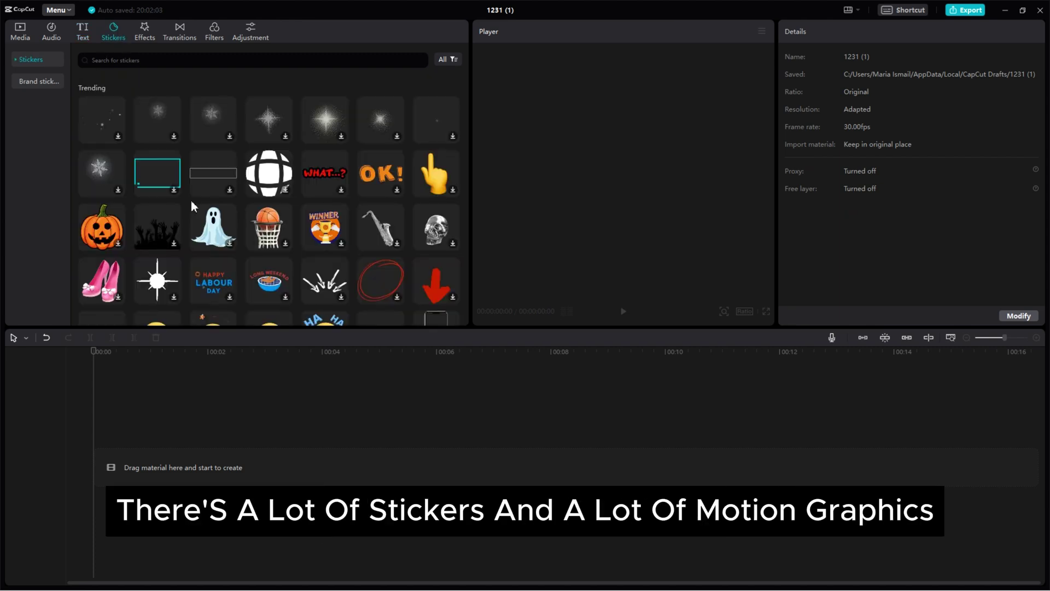
pyautogui.scroll(-5, 265, 235)
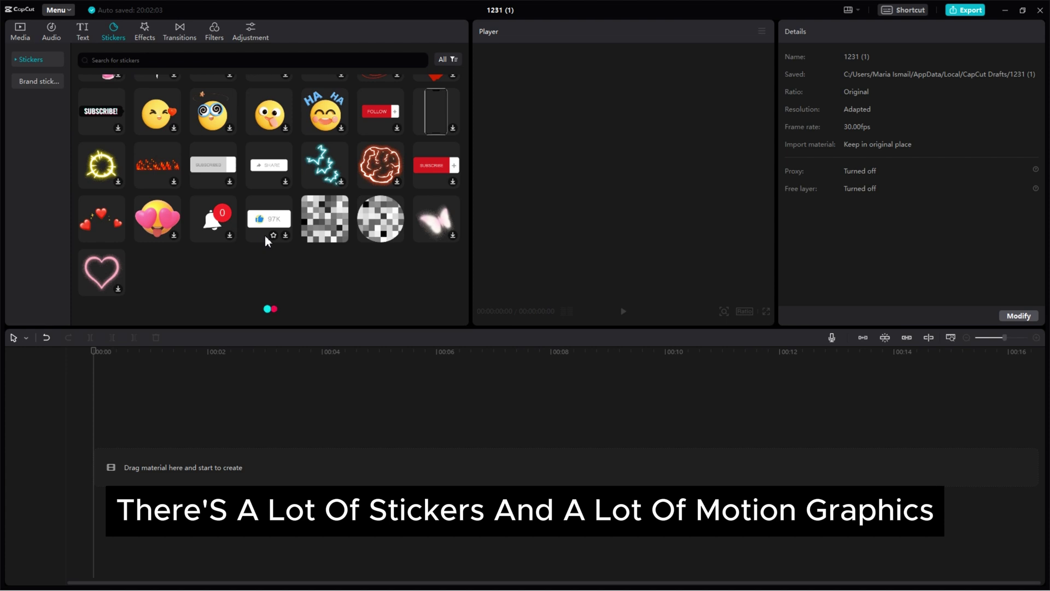
pyautogui.scroll(3, 265, 257)
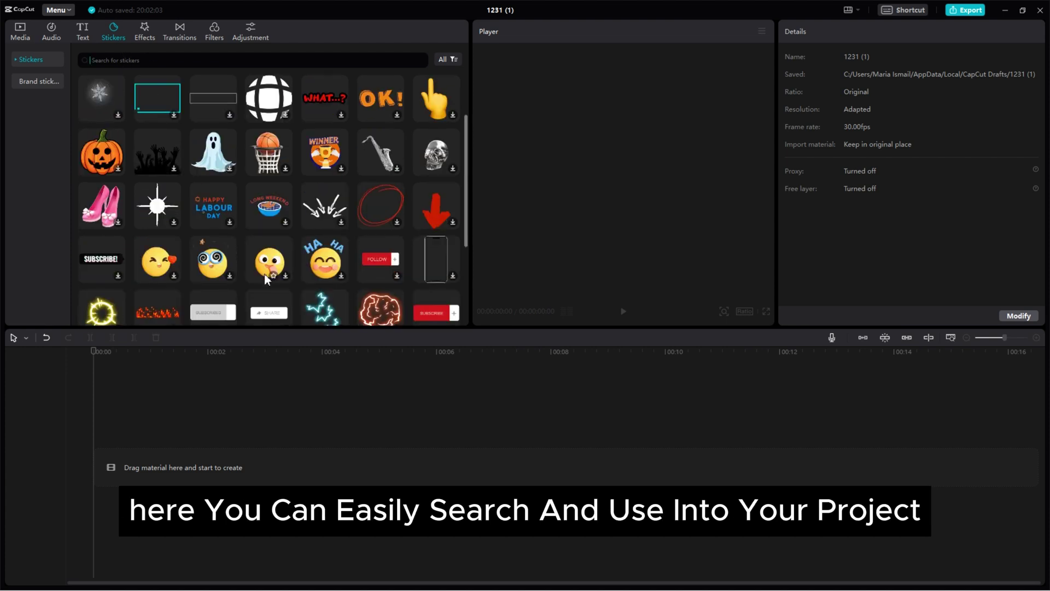
pyautogui.scroll(1, 264, 273)
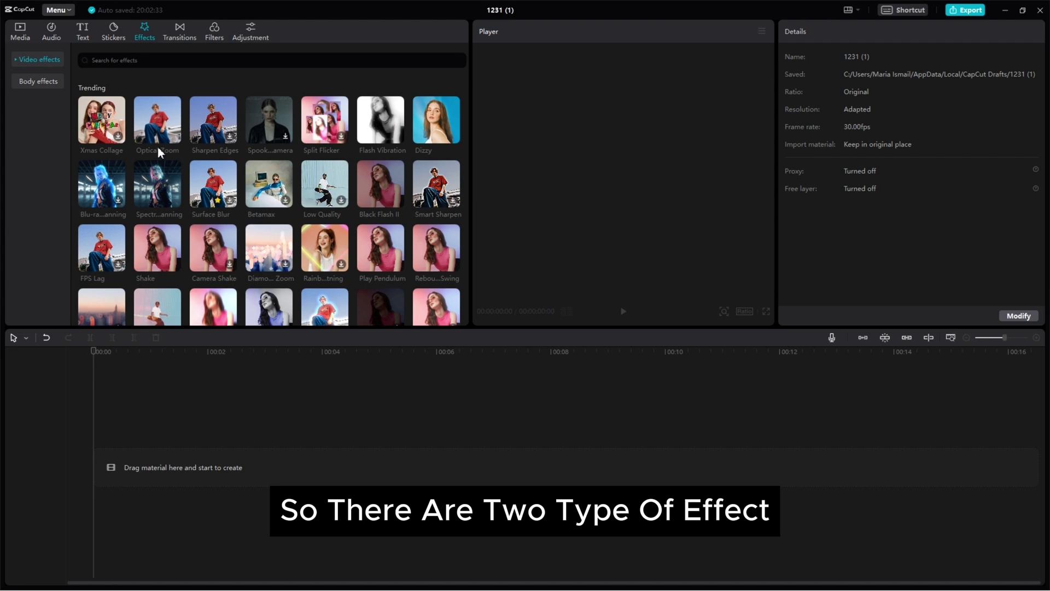
pyautogui.click(25, 81)
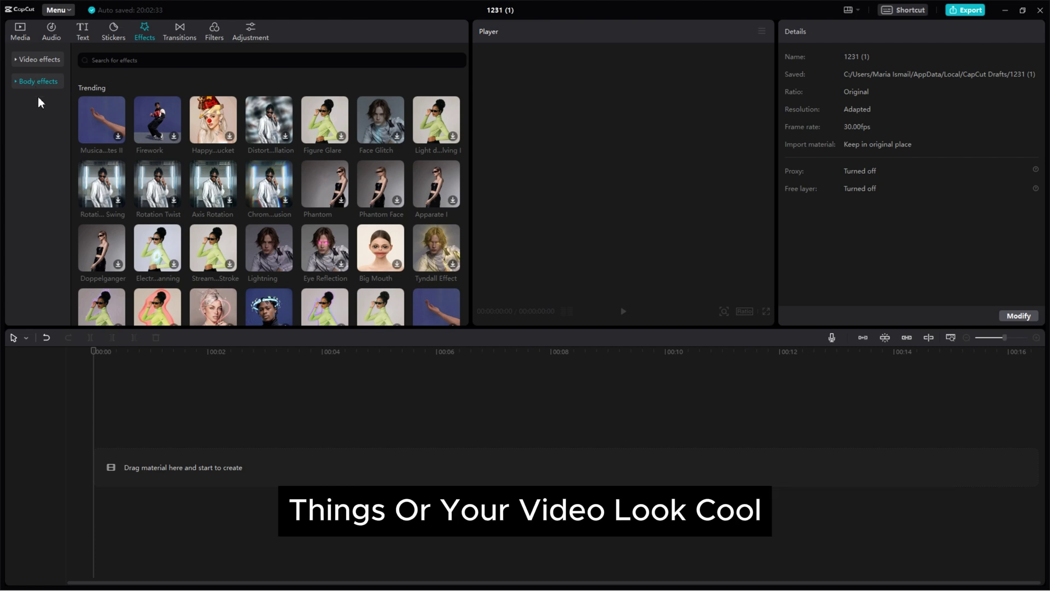
# Browse the Transitions, Filters and Adjustment libraries, then return to the imported media
pyautogui.click(178, 34)
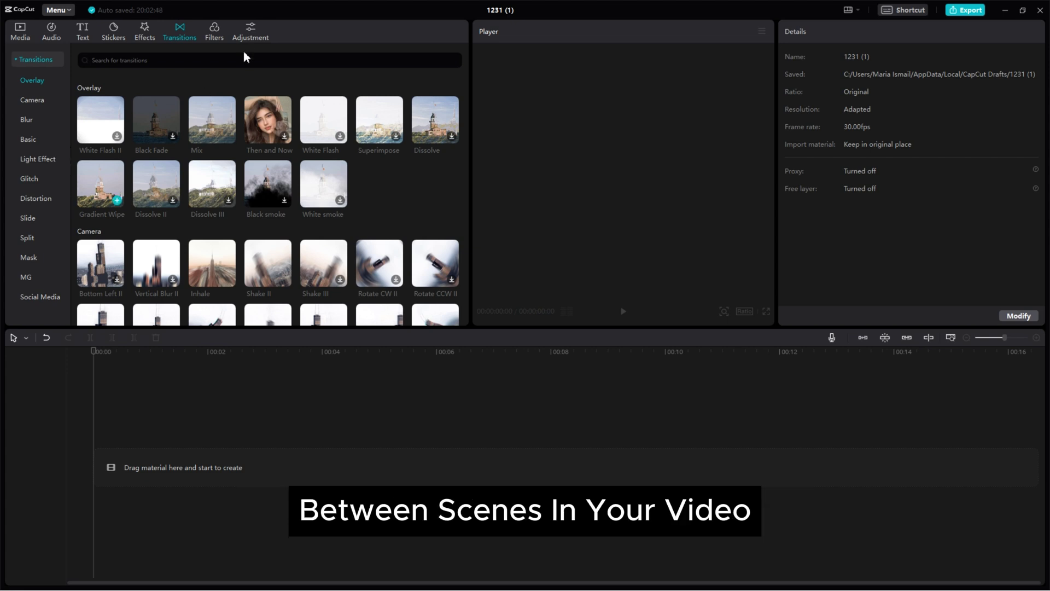
pyautogui.click(218, 26)
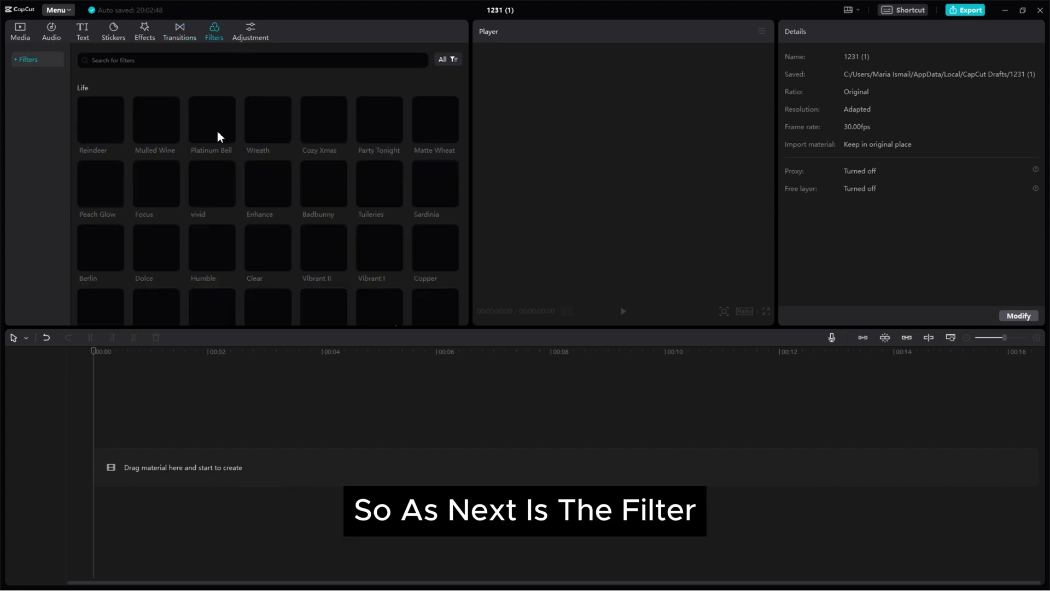
pyautogui.scroll(-5, 340, 176)
pyautogui.scroll(5, 324, 222)
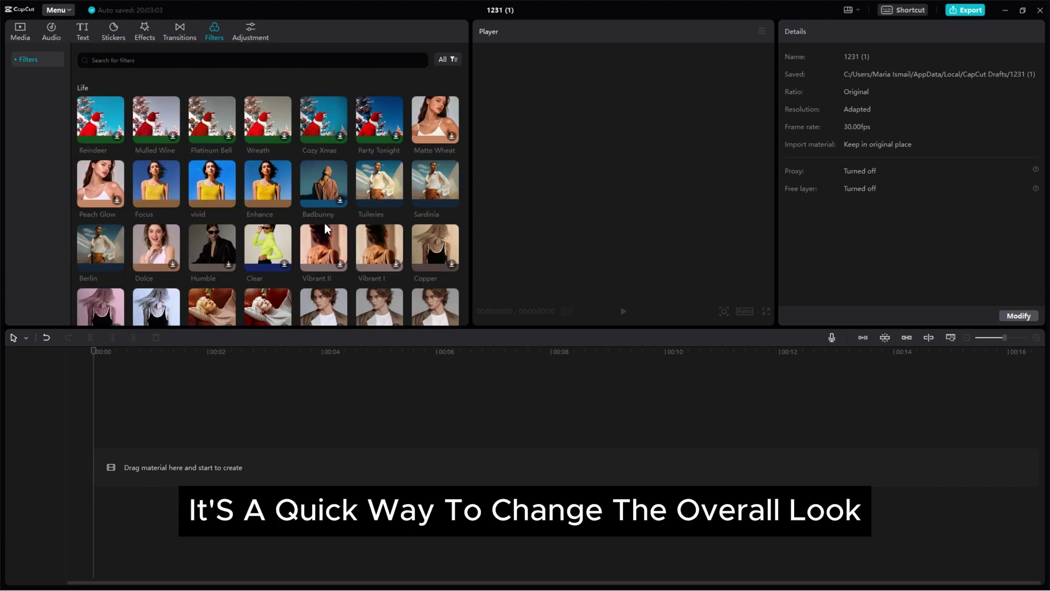
pyautogui.click(250, 31)
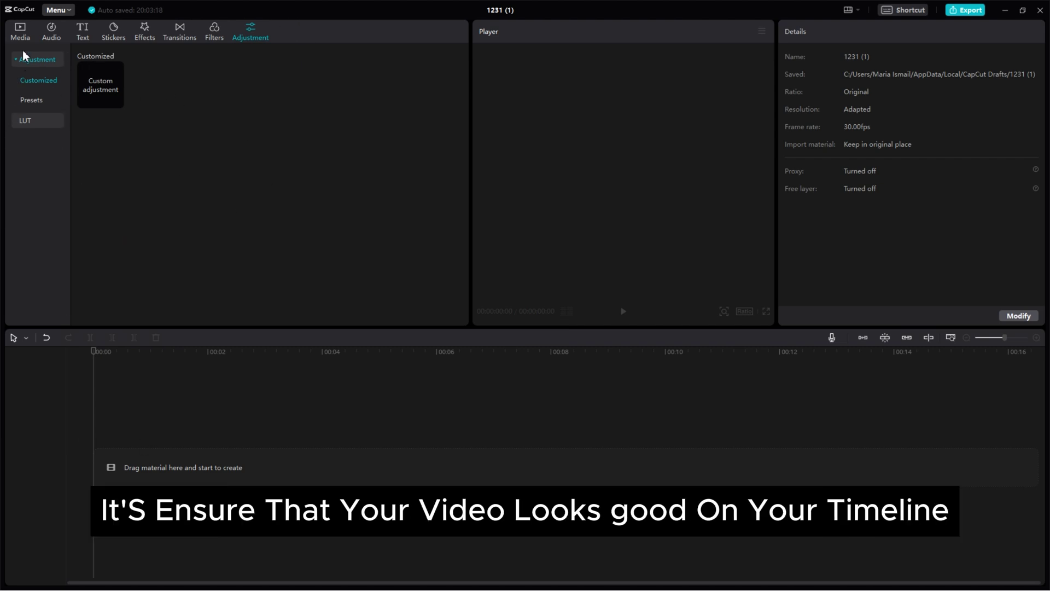
pyautogui.click(25, 33)
# Place the interview video on the timeline with a Custom adjustment layer aligned above it
pyautogui.moveTo(162, 145); pyautogui.dragTo(90, 462)
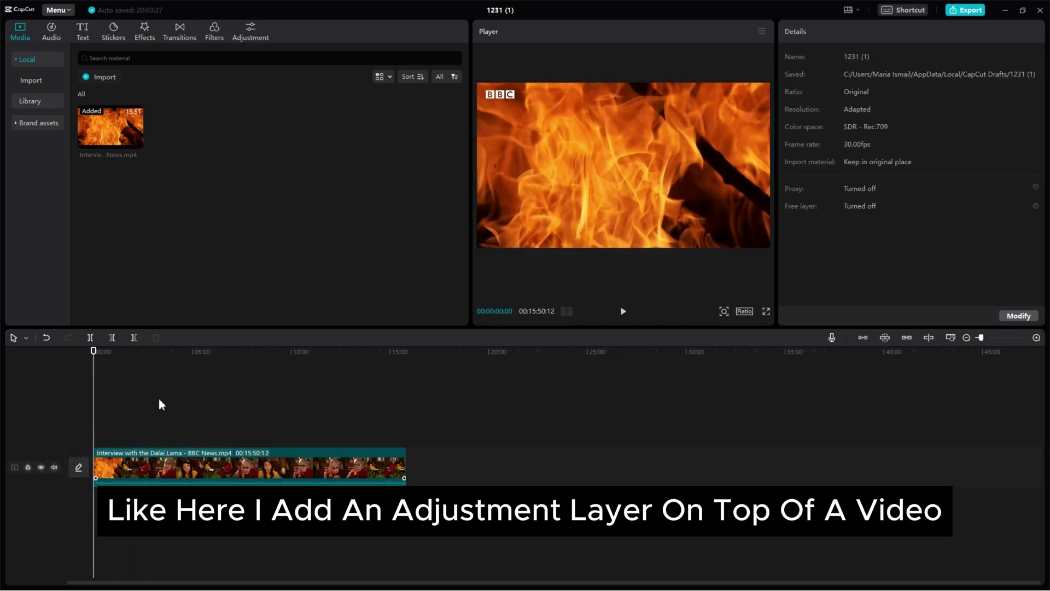
pyautogui.click(253, 36)
pyautogui.moveTo(101, 83); pyautogui.dragTo(87, 432)
pyautogui.click(1004, 339)
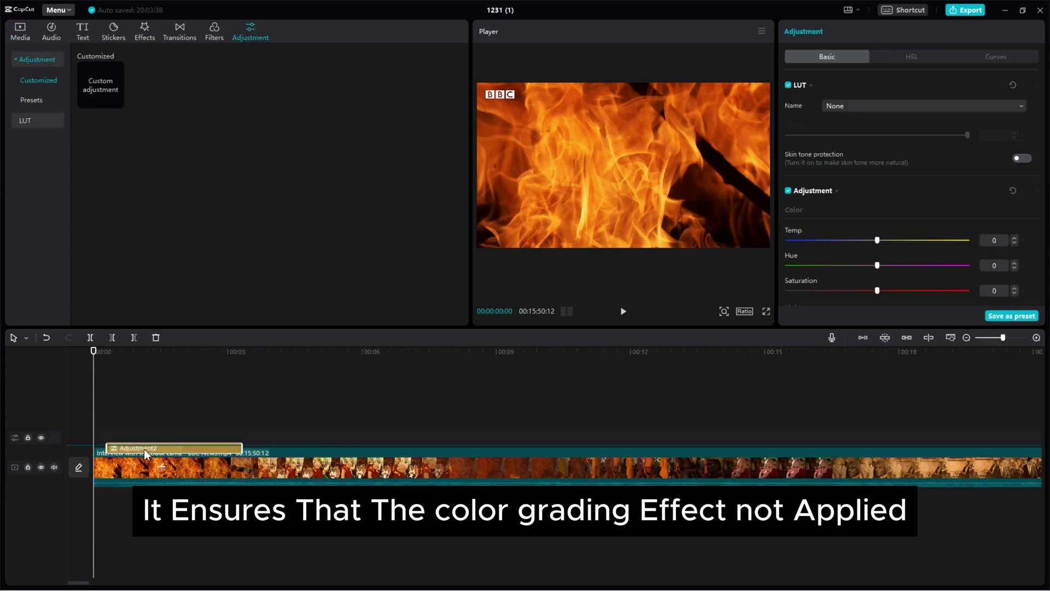
pyautogui.moveTo(241, 441); pyautogui.dragTo(476, 440)
pyautogui.click(179, 426)
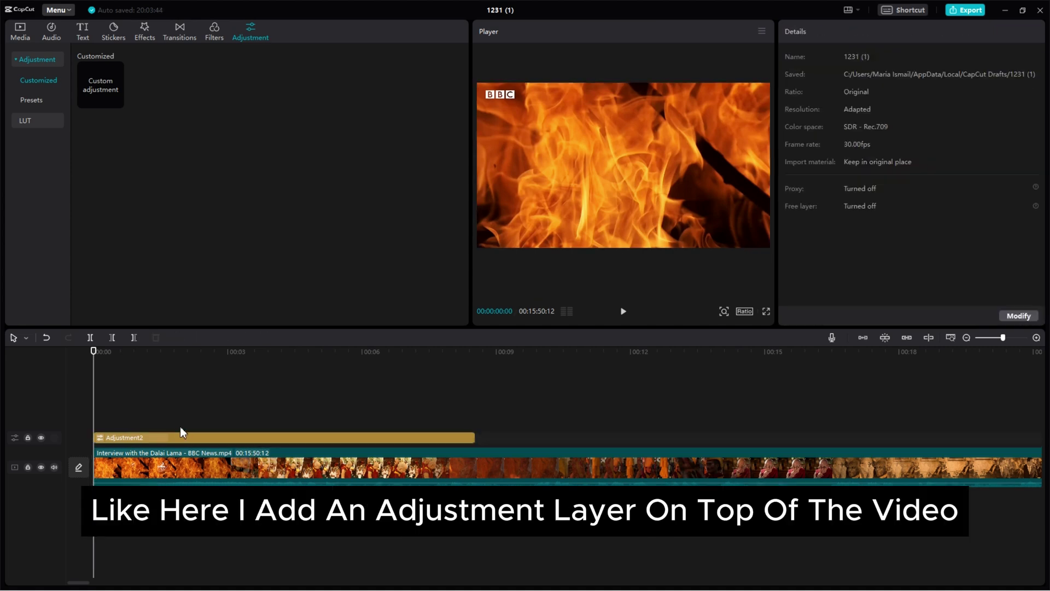
pyautogui.click(199, 436)
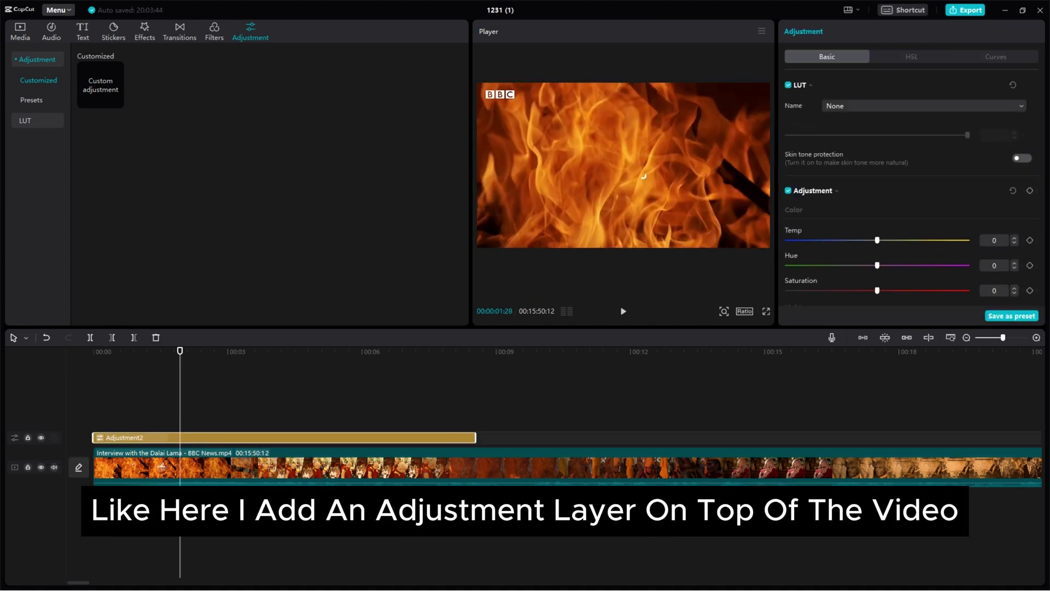
# Set the adjustment layer to Temp -47, Hue 21, Saturation -30 and shift it later
pyautogui.click(821, 240)
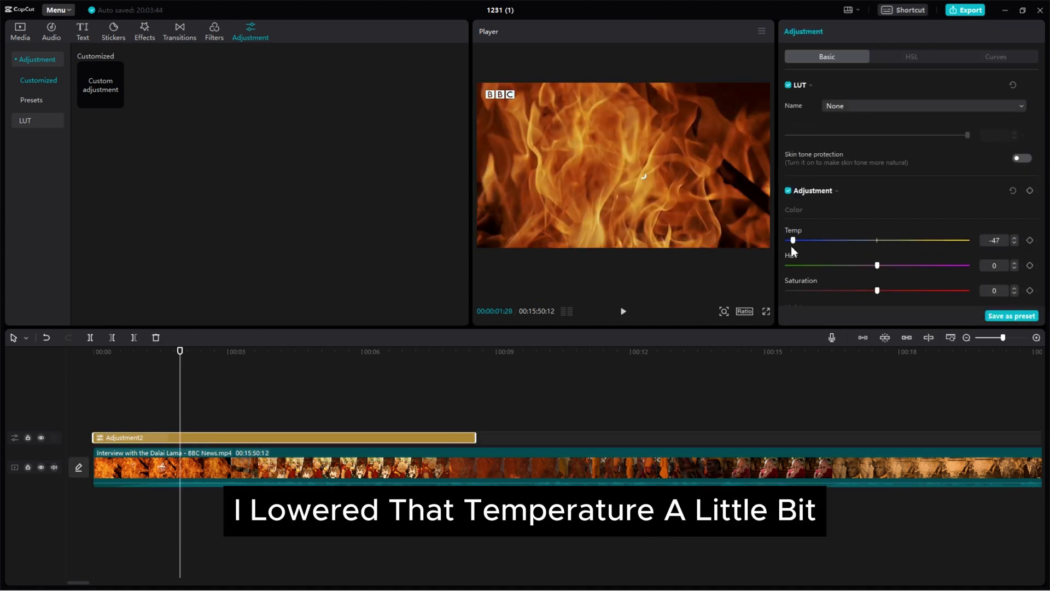
pyautogui.moveTo(898, 265); pyautogui.dragTo(915, 265)
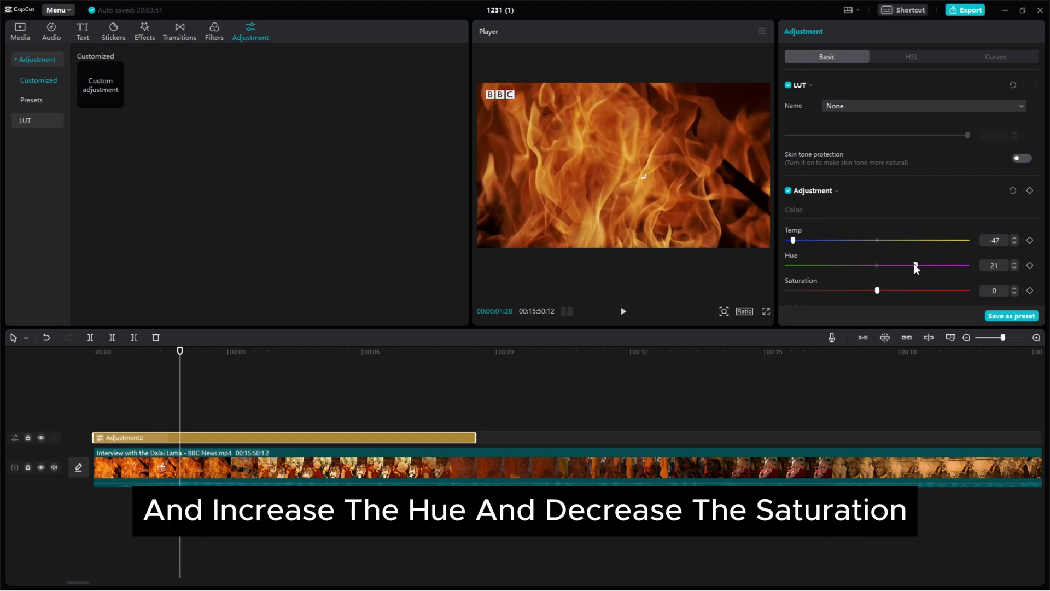
pyautogui.click(822, 291)
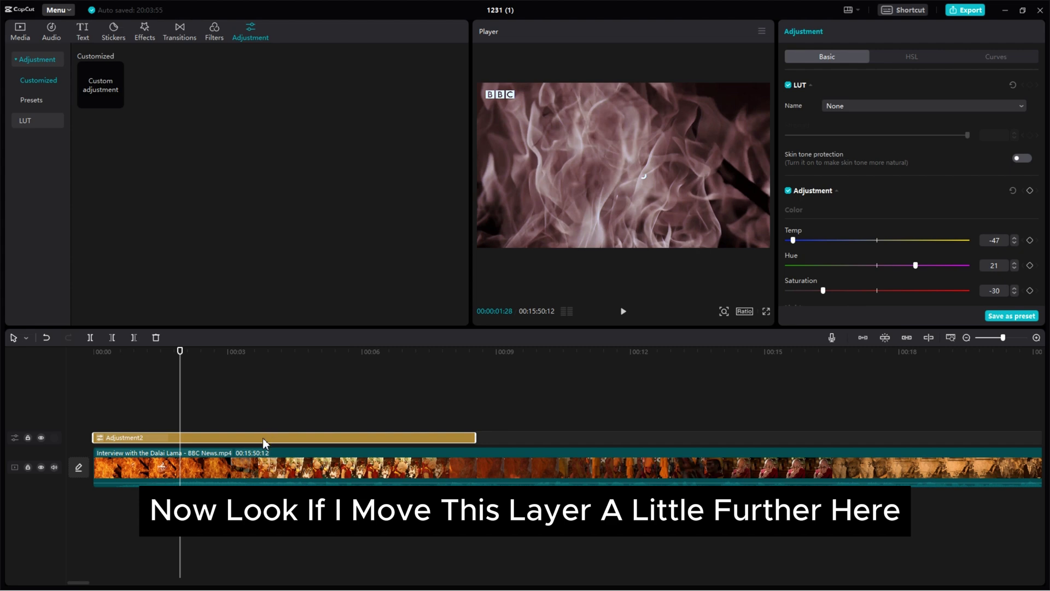
pyautogui.moveTo(263, 437); pyautogui.dragTo(227, 435)
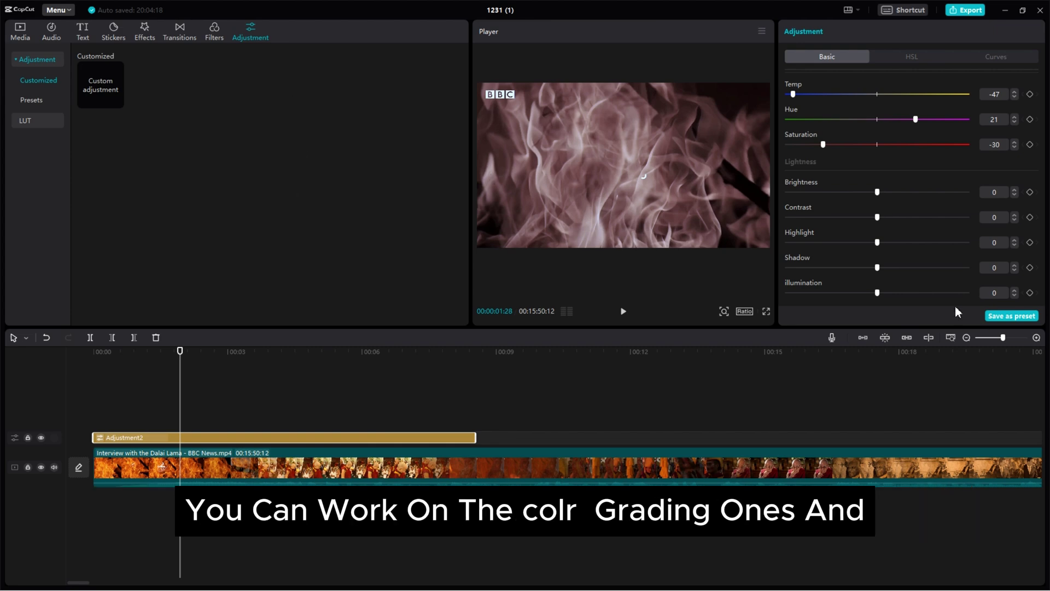
# Save the colour adjustment to the brand kit as a preset named 'Adjustment preset'
pyautogui.click(1012, 317)
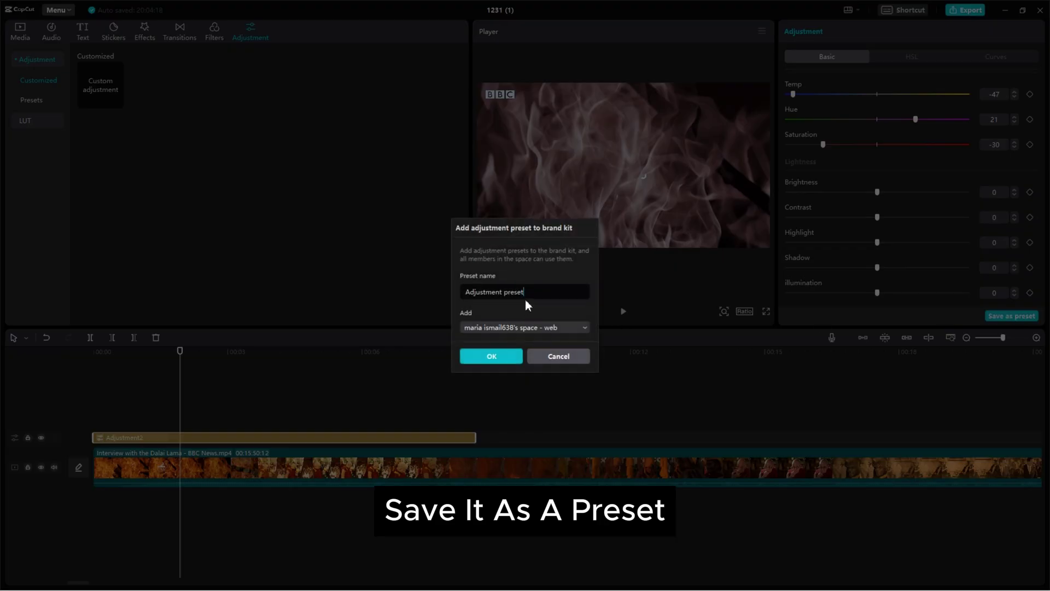
pyautogui.tripleClick(506, 292)
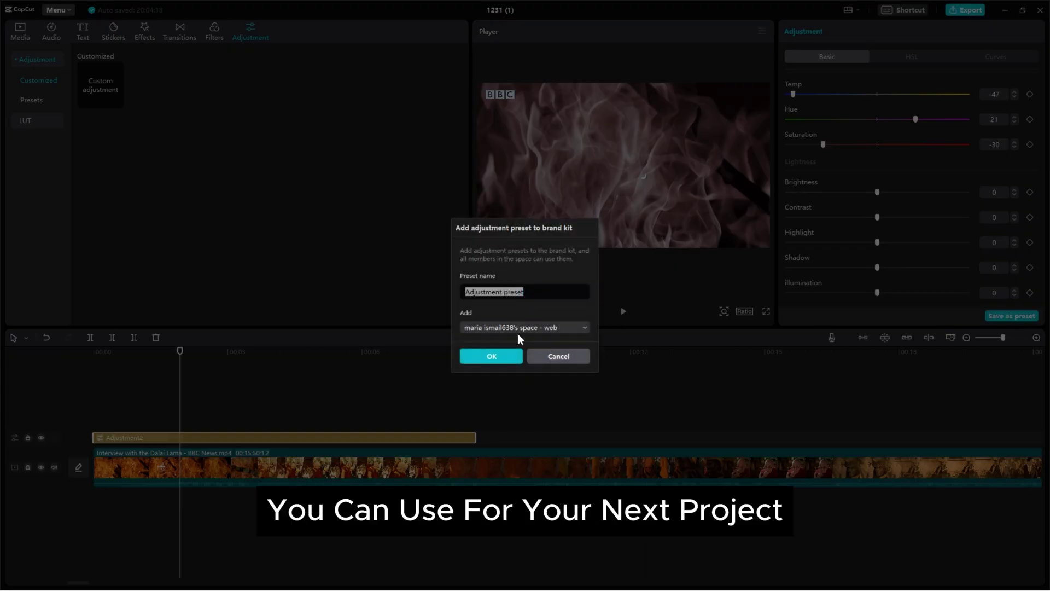
pyautogui.click(497, 359)
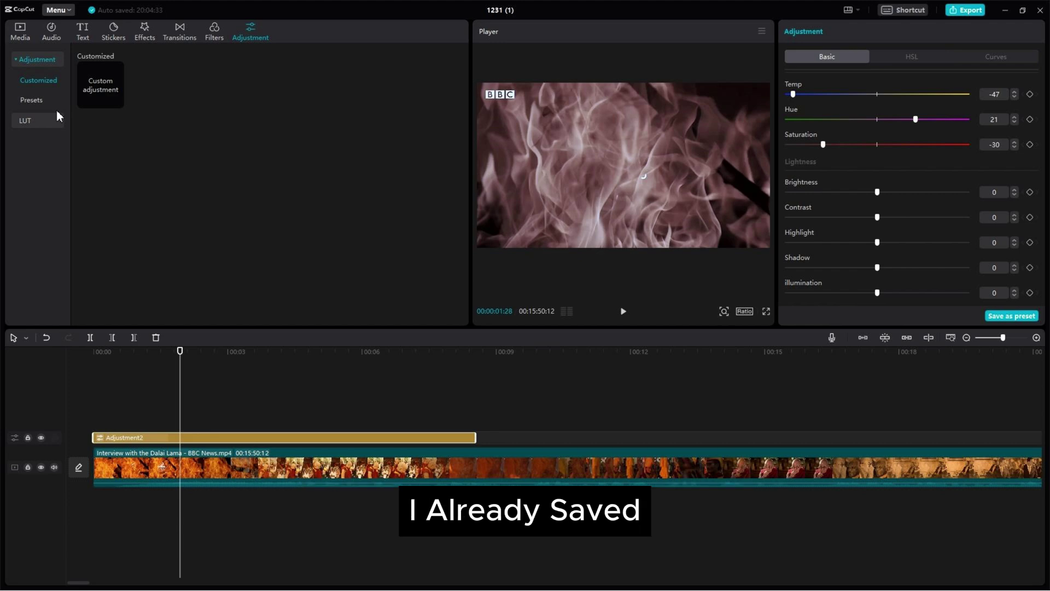
# Delete the Adjustment2 layer and place the first saved preset at 00:00 as Adjustment3
pyautogui.click(37, 102)
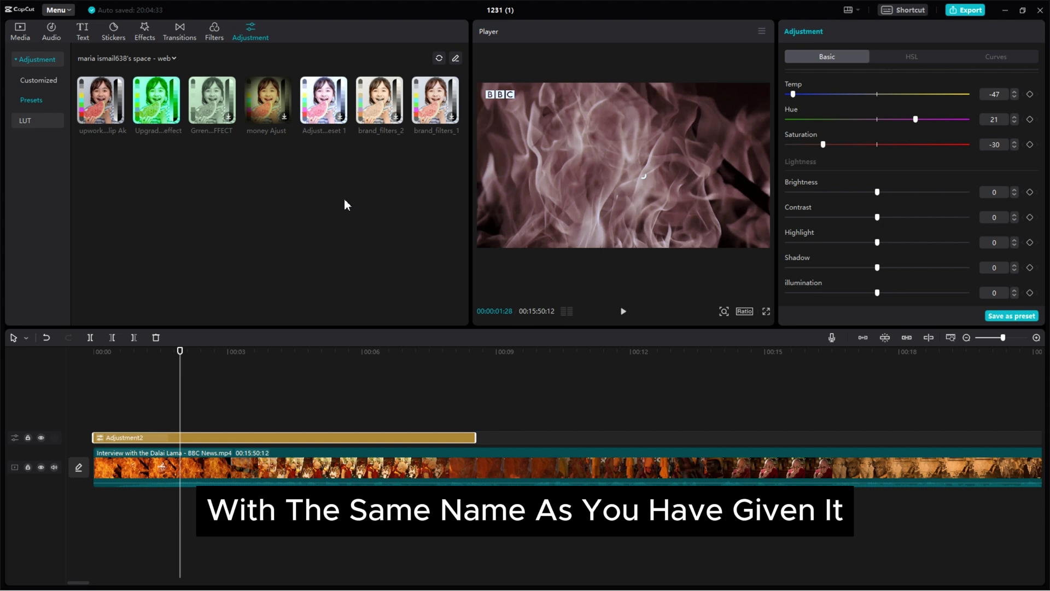
pyautogui.moveTo(89, 422); pyautogui.dragTo(290, 448)
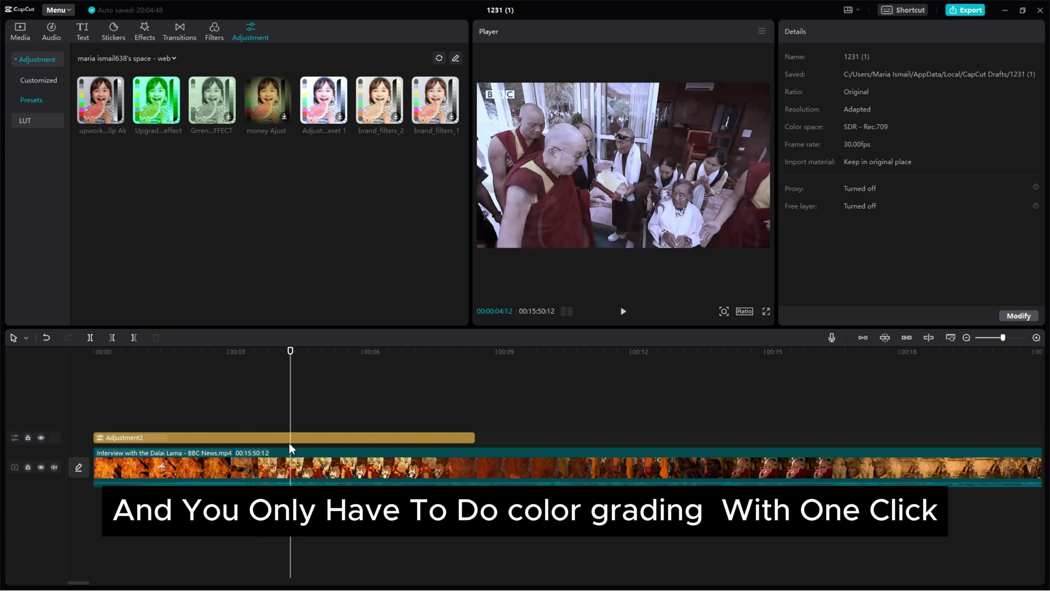
pyautogui.click(294, 439)
pyautogui.press('Delete')
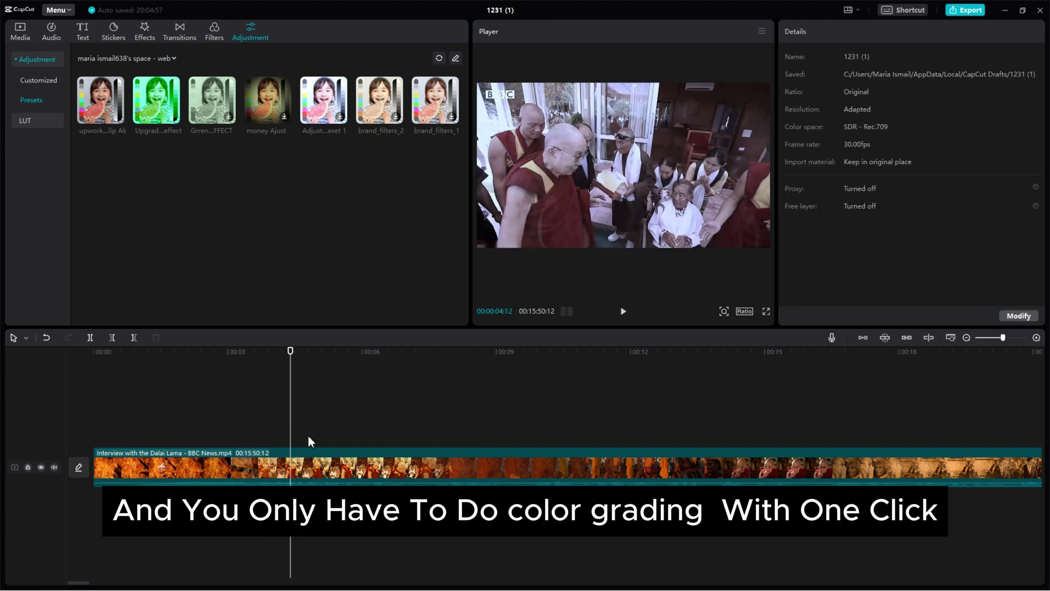
pyautogui.click(123, 383)
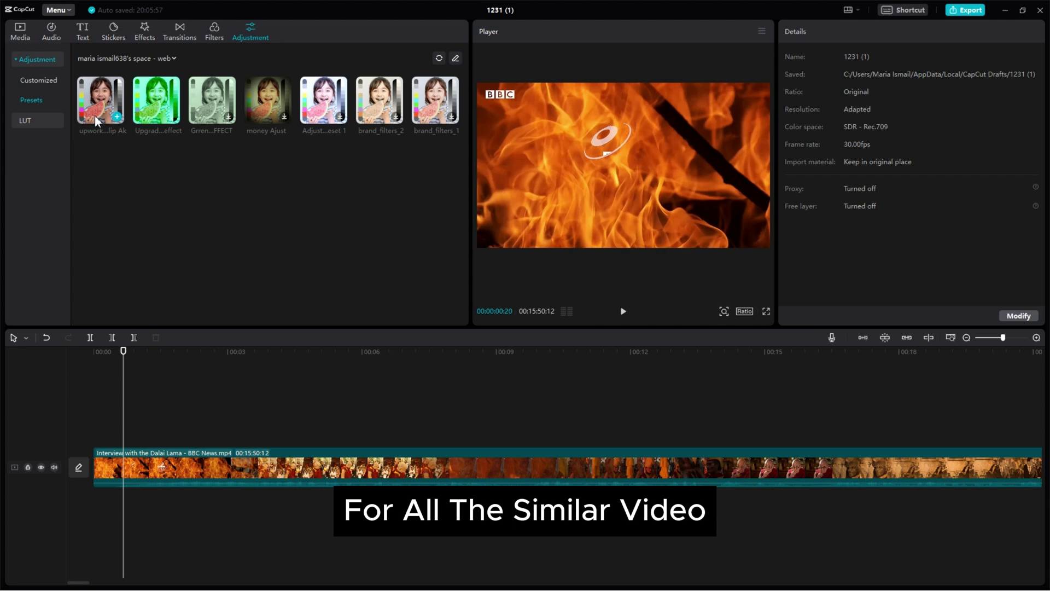
pyautogui.moveTo(98, 97); pyautogui.dragTo(101, 432)
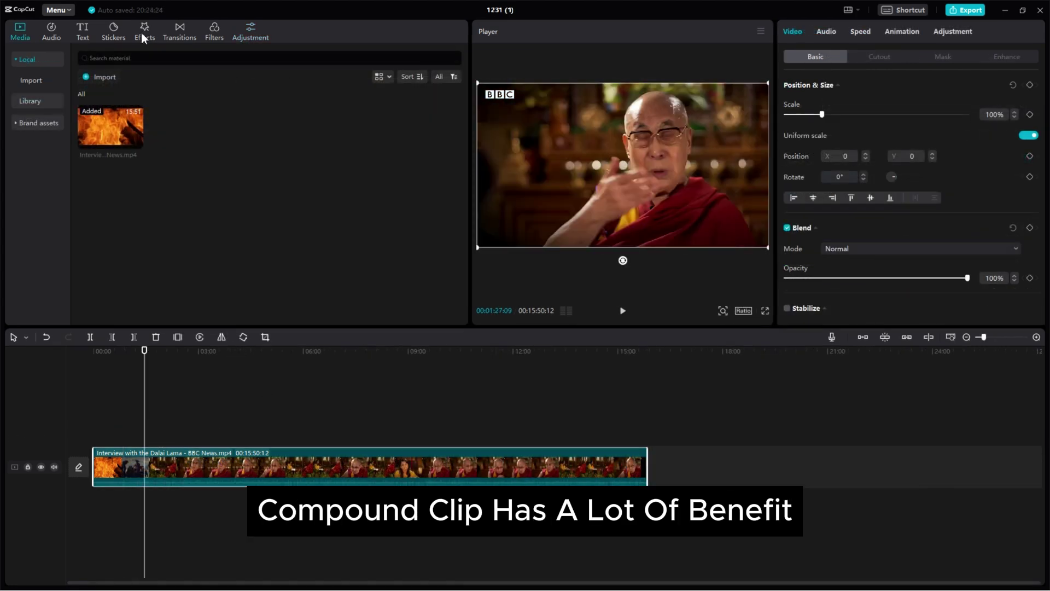
# Add the Edge Glow video effect onto the timeline over the interview clip
pyautogui.click(144, 32)
pyautogui.scroll(-3, 278, 239)
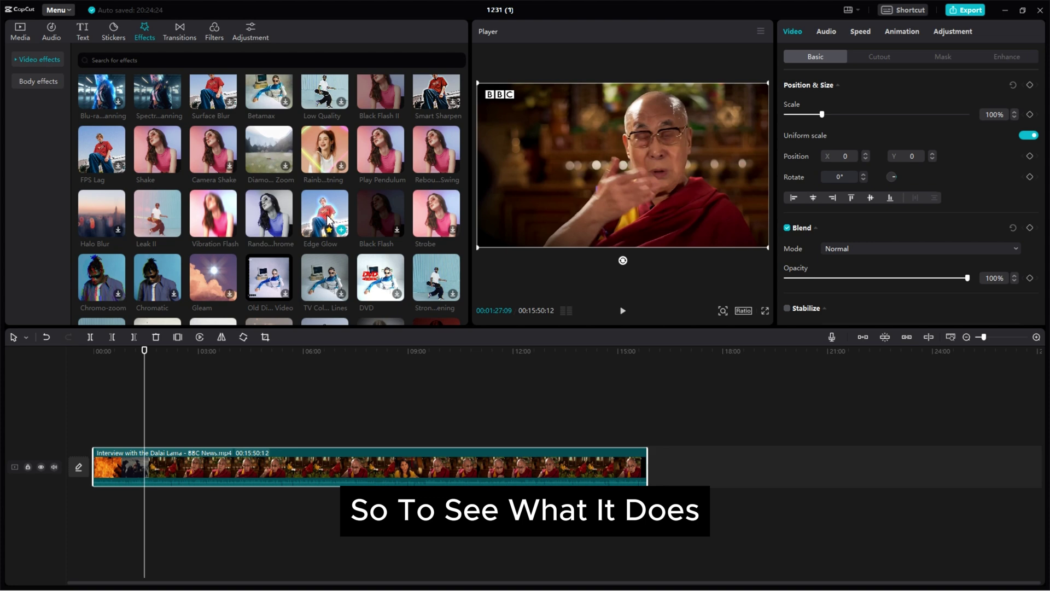
pyautogui.scroll(-1, 328, 219)
pyautogui.click(328, 164)
pyautogui.moveTo(328, 164); pyautogui.dragTo(146, 437)
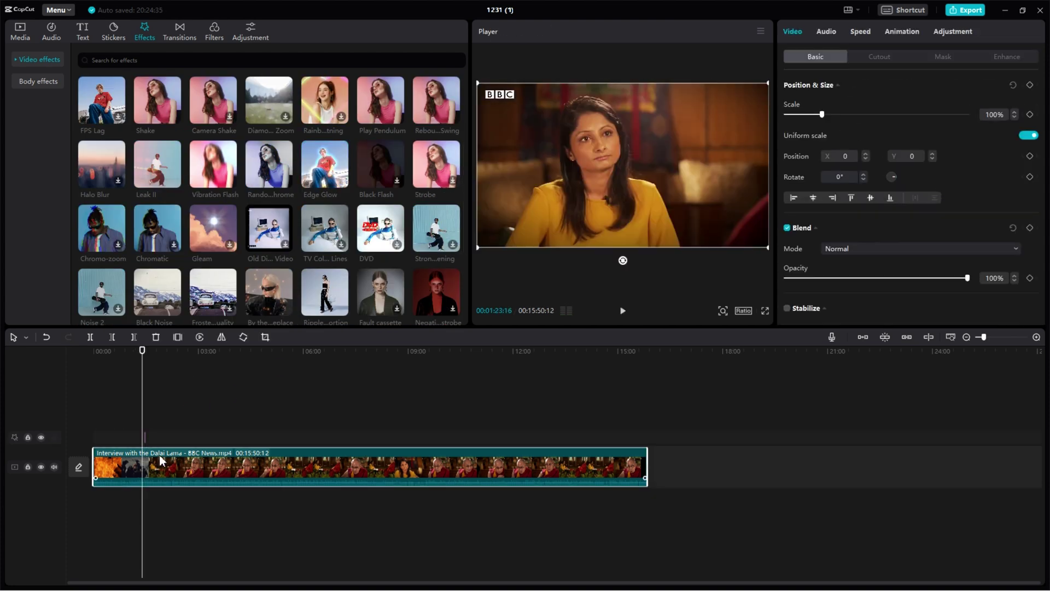
# Trim the clip's start, detach and delete its audio, and trim the end to 00:01:45:04
pyautogui.press('q')
pyautogui.rightClick(164, 468)
pyautogui.click(187, 487)
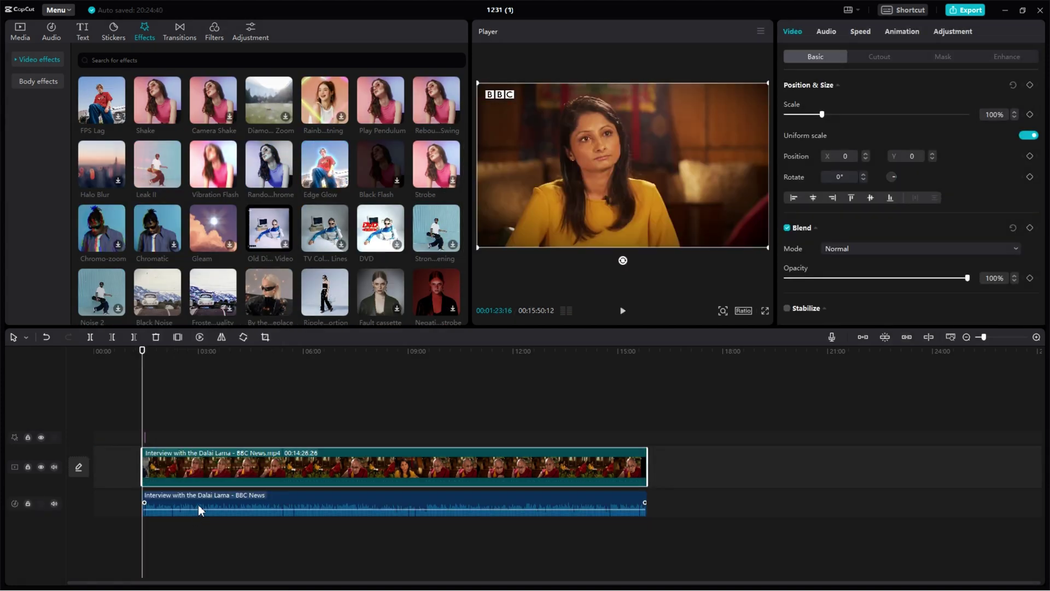
pyautogui.press('Delete')
pyautogui.click(201, 438)
pyautogui.click(218, 472)
pyautogui.press('w')
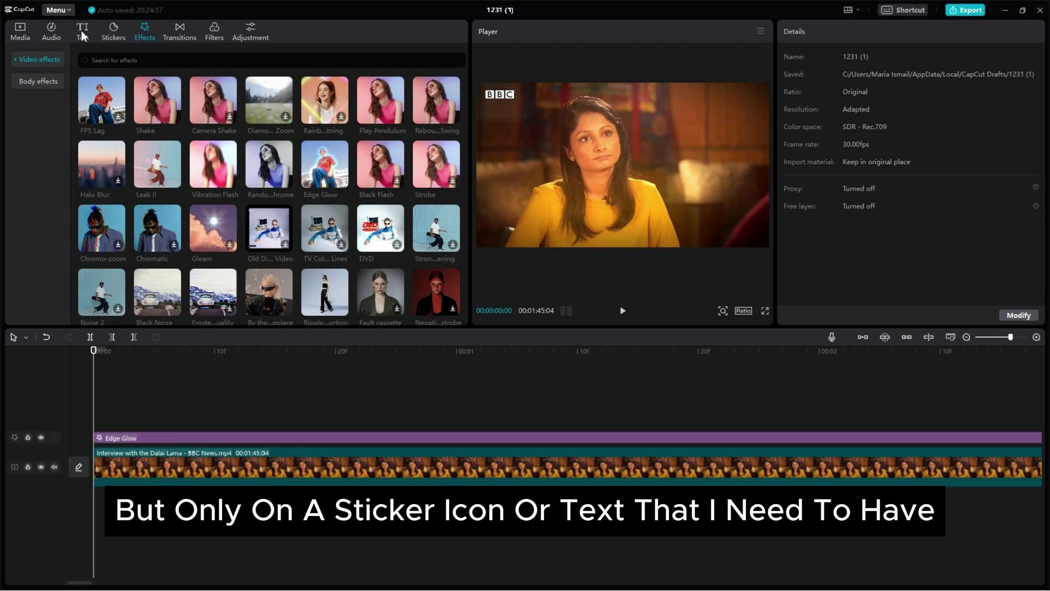
# Search the sticker library for 'money' and scroll through the results
pyautogui.click(113, 30)
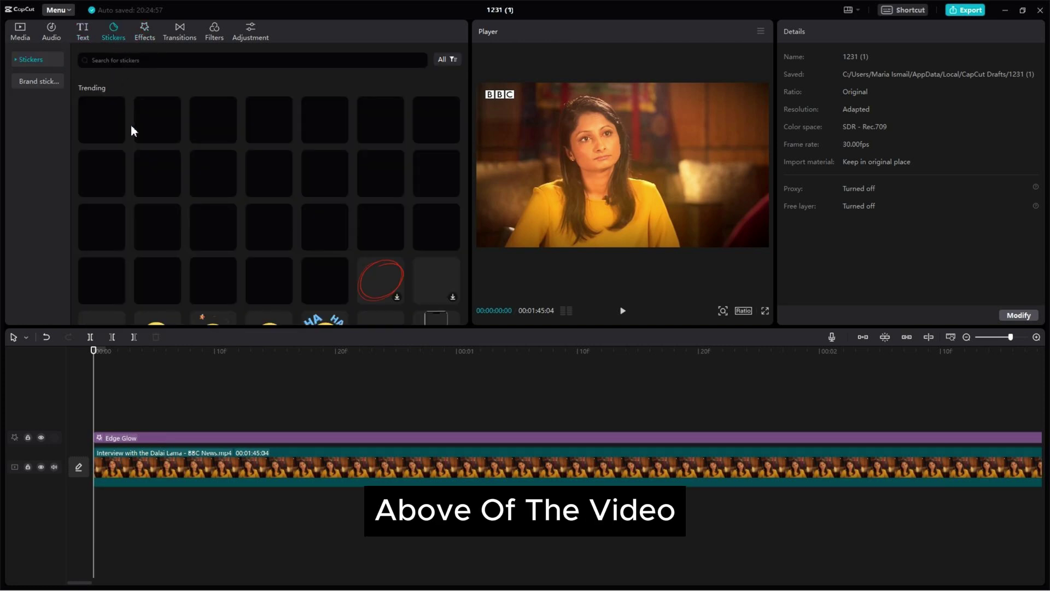
pyautogui.scroll(-1, 340, 204)
pyautogui.scroll(1, 339, 204)
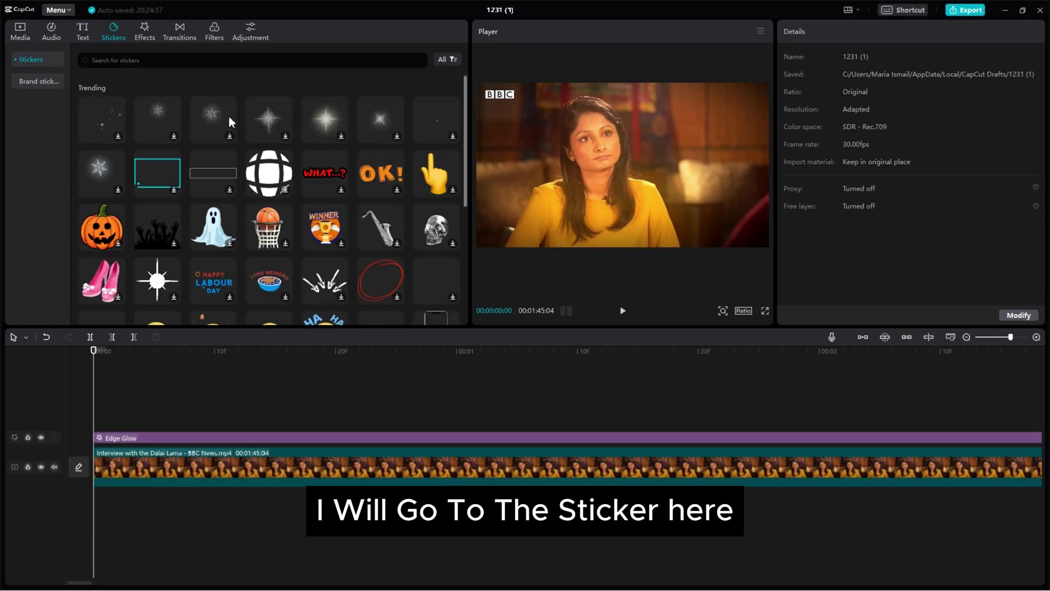
pyautogui.click(141, 61)
pyautogui.write('m')
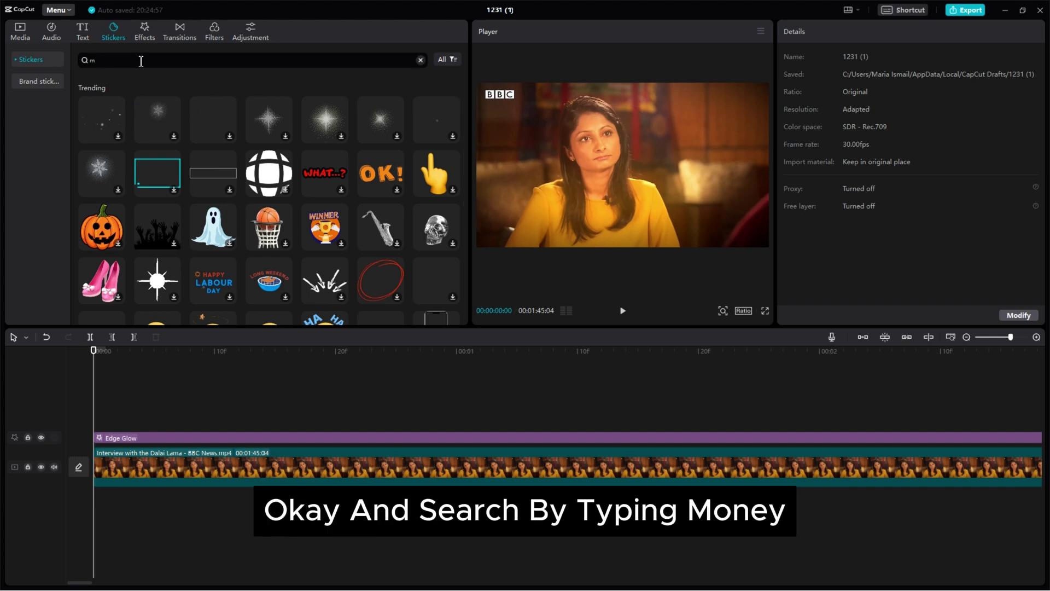
pyautogui.write('oney')
pyautogui.press('Return')
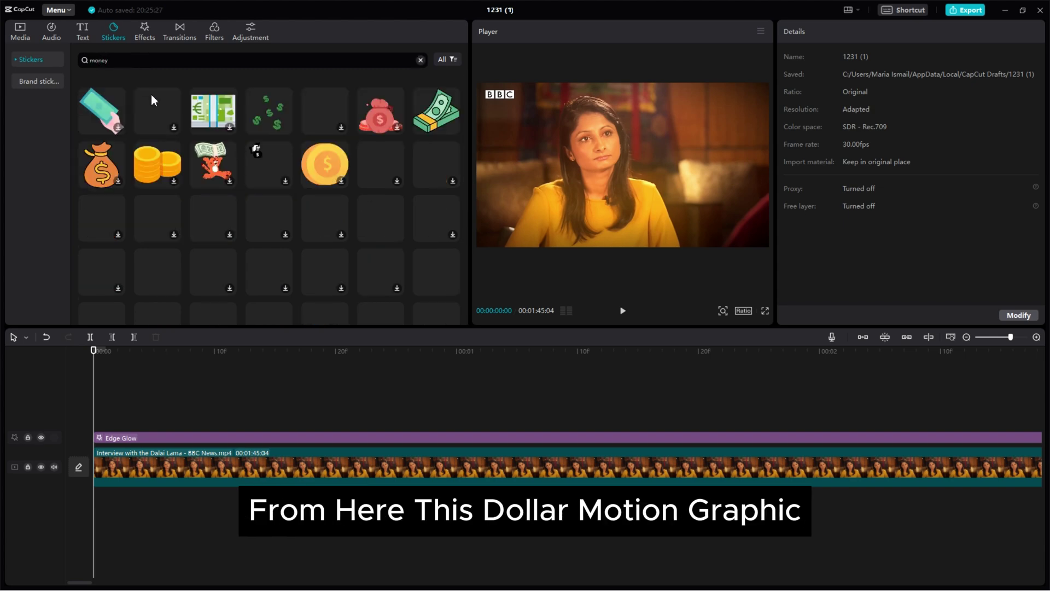
pyautogui.scroll(-10, 246, 260)
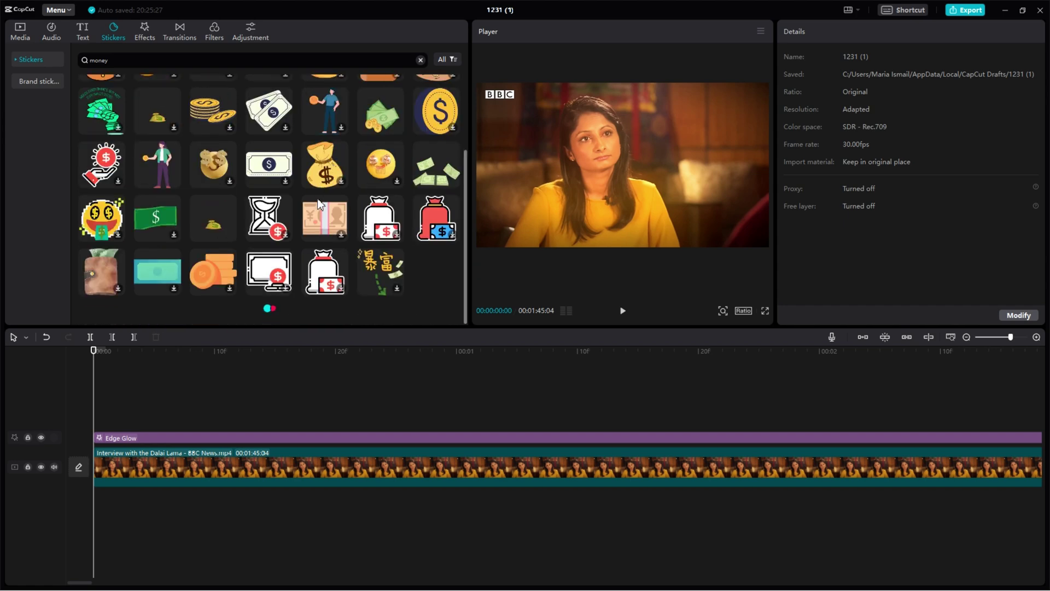
# Add the green money-stack sticker and position it in the frame's upper right
pyautogui.scroll(-2, 296, 247)
pyautogui.moveTo(436, 235); pyautogui.dragTo(99, 438)
pyautogui.click(98, 408)
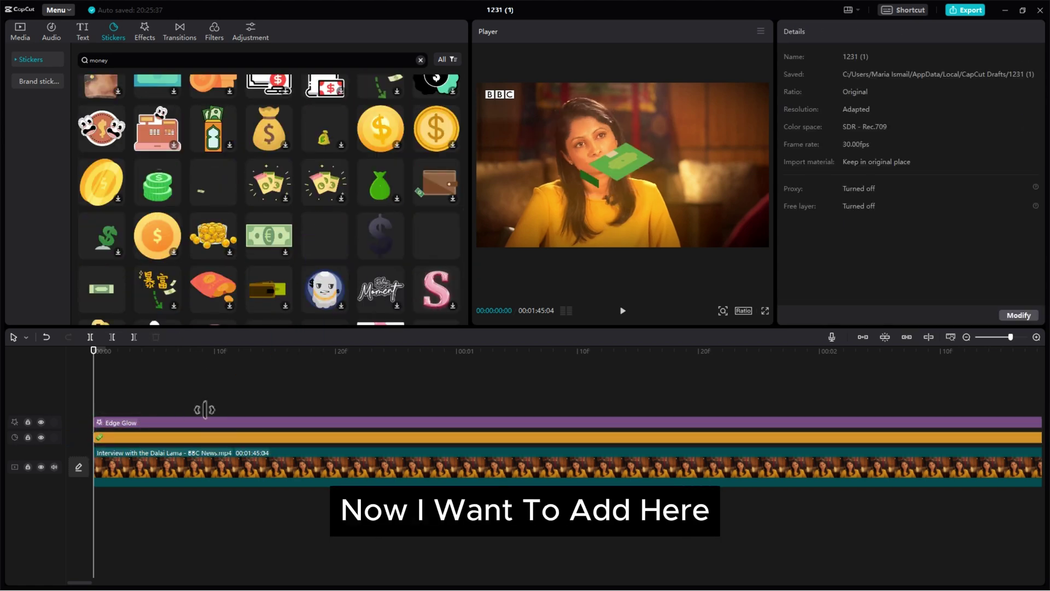
pyautogui.moveTo(204, 410); pyautogui.dragTo(344, 417)
pyautogui.moveTo(592, 163); pyautogui.dragTo(697, 160)
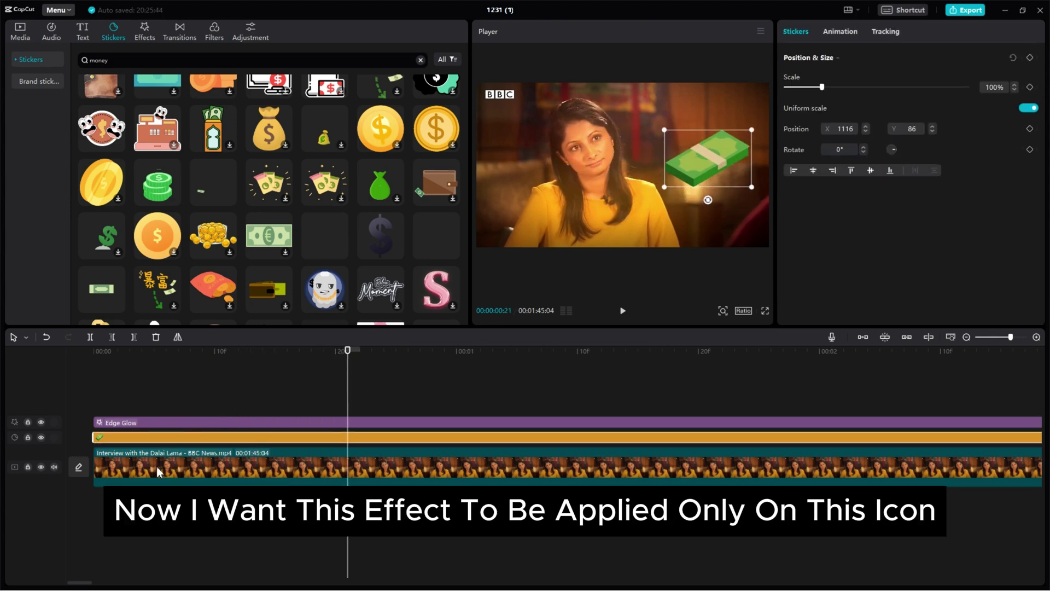
# Hide the main interview video track and zoom the timeline out to 5-second marks
pyautogui.click(145, 475)
pyautogui.click(41, 467)
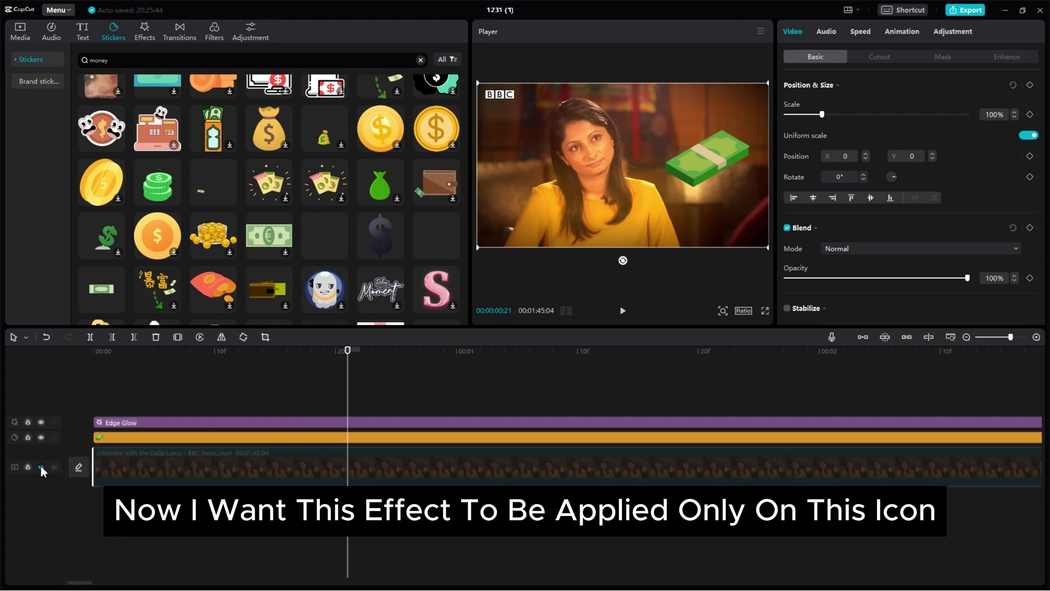
pyautogui.click(121, 396)
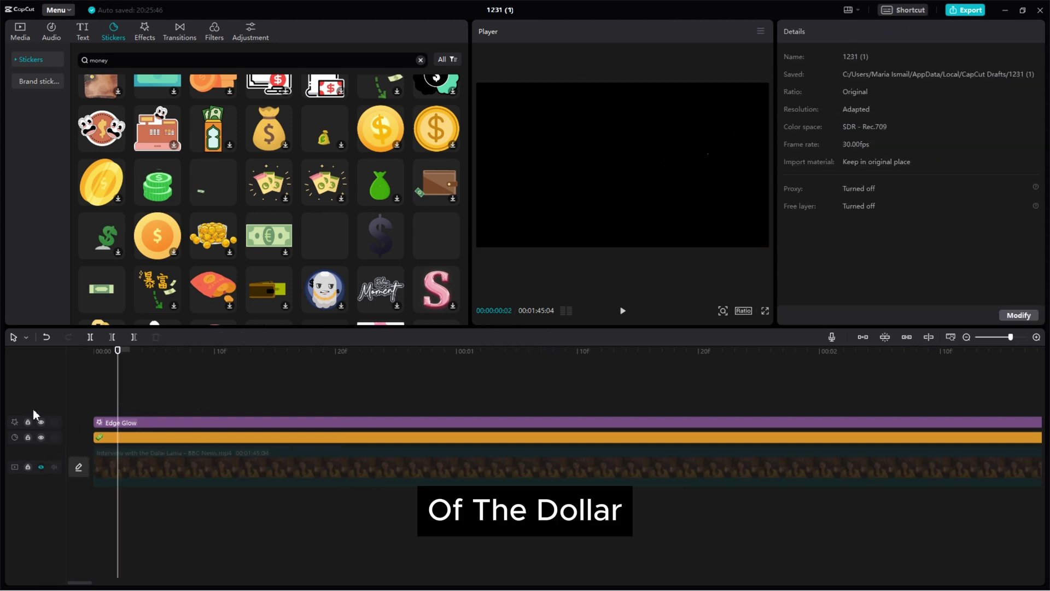
pyautogui.click(992, 337)
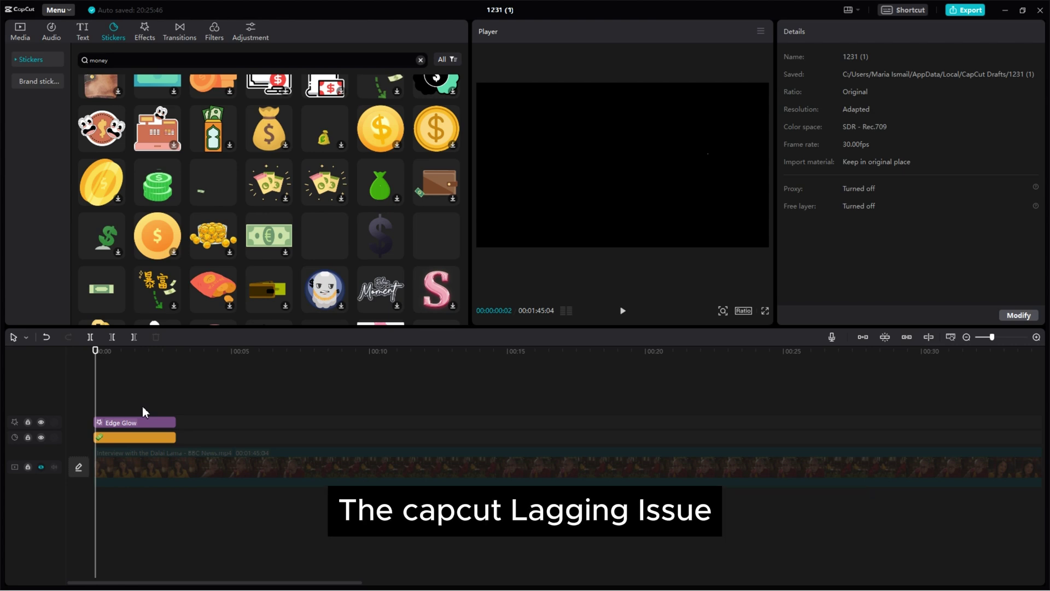
# Turn on Free layer and 540P proxy in Project settings, save, then view the player's menu
pyautogui.click(1019, 316)
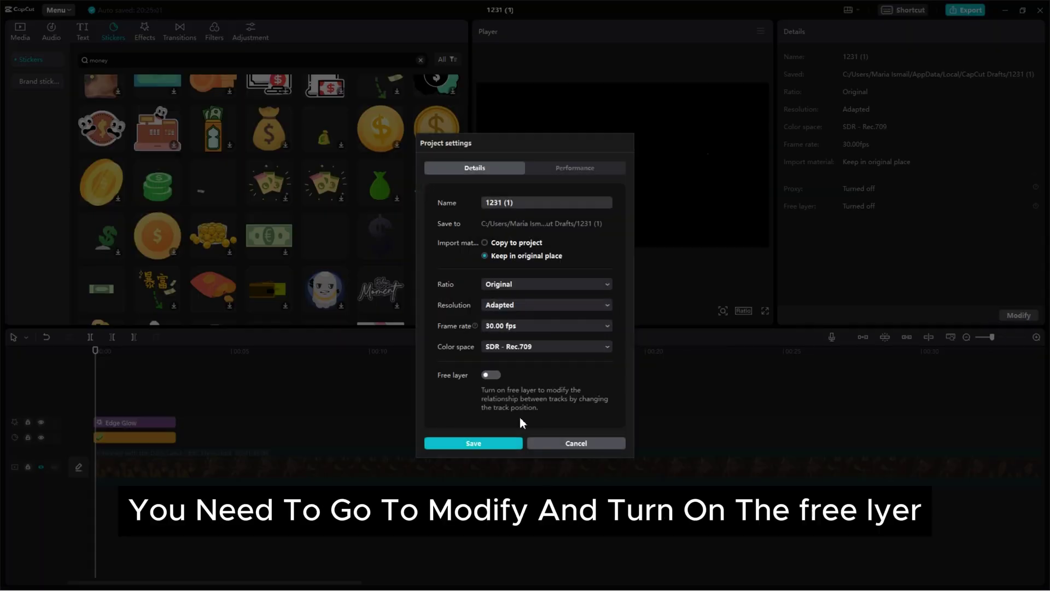
pyautogui.click(491, 375)
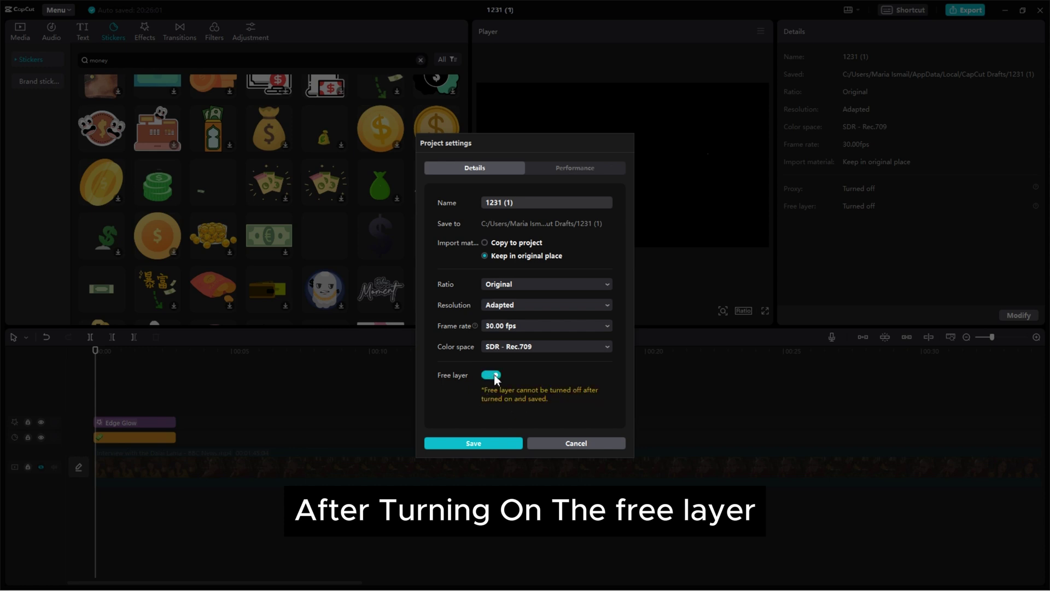
pyautogui.click(568, 168)
pyautogui.click(494, 294)
pyautogui.click(505, 306)
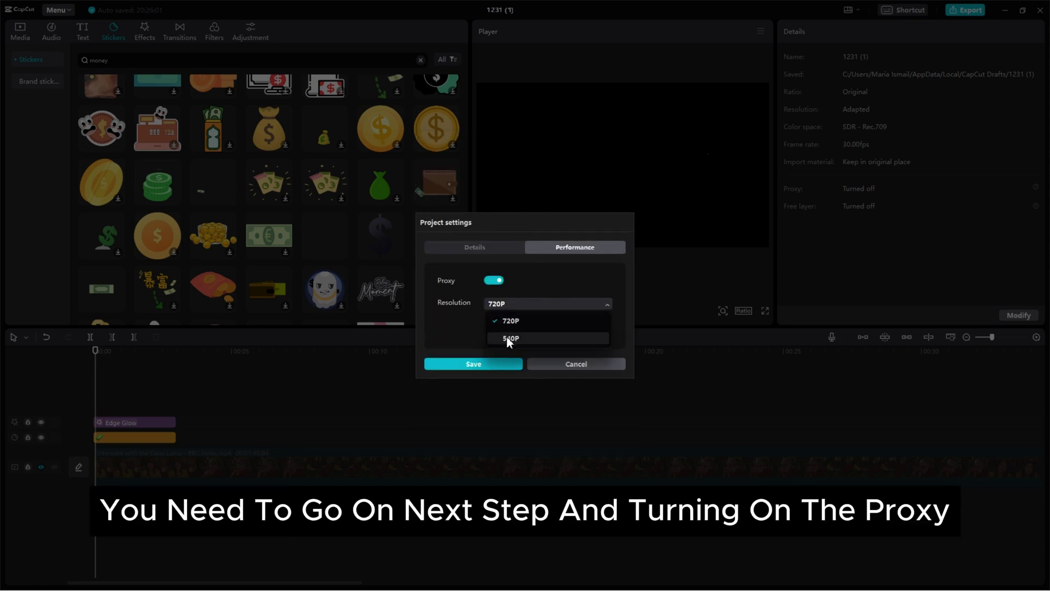
pyautogui.click(507, 336)
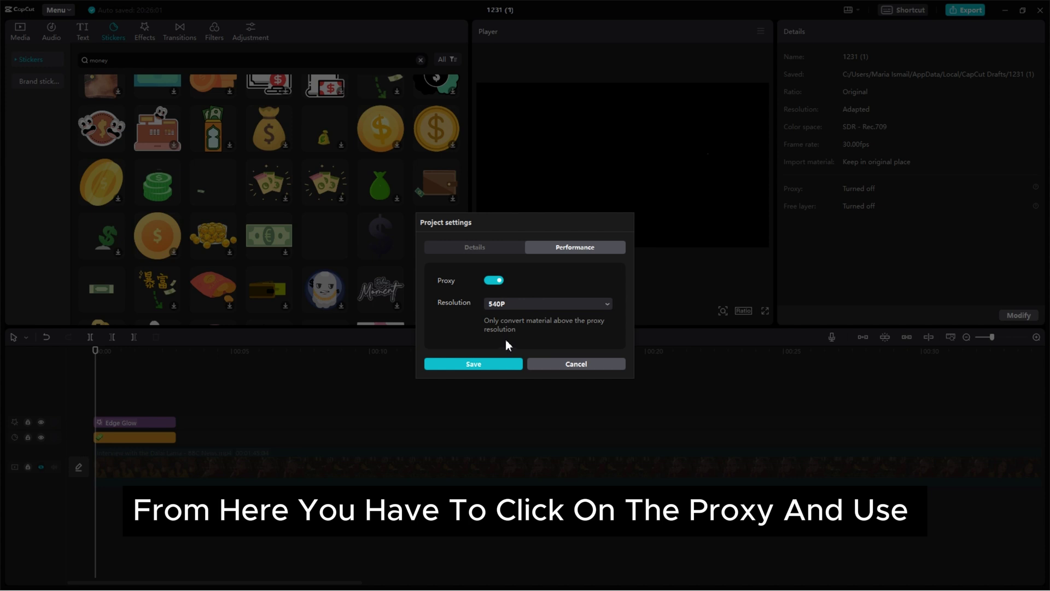
pyautogui.click(486, 365)
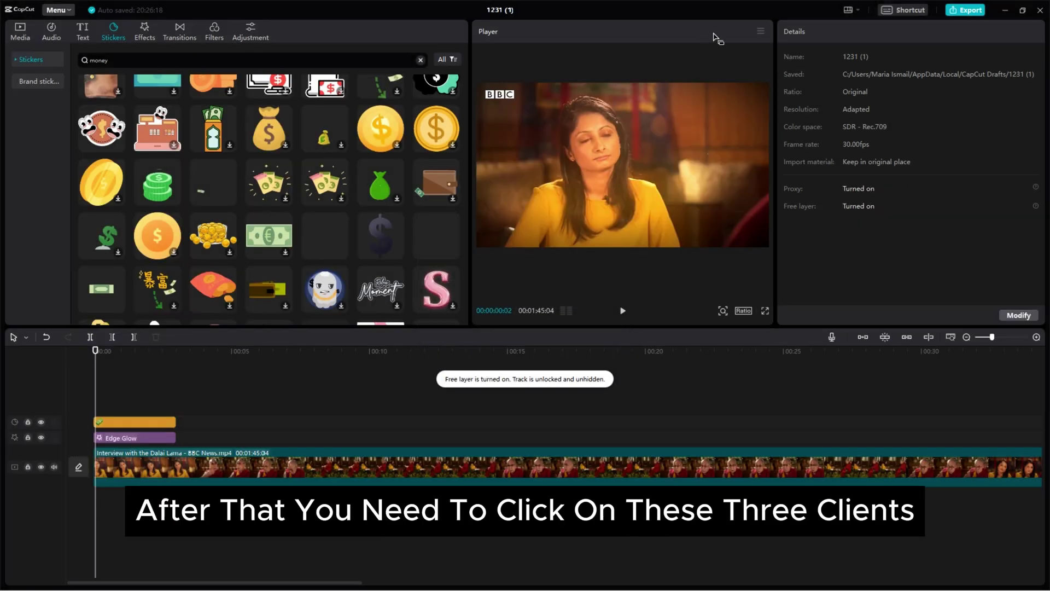
pyautogui.click(761, 32)
pyautogui.moveTo(745, 73)
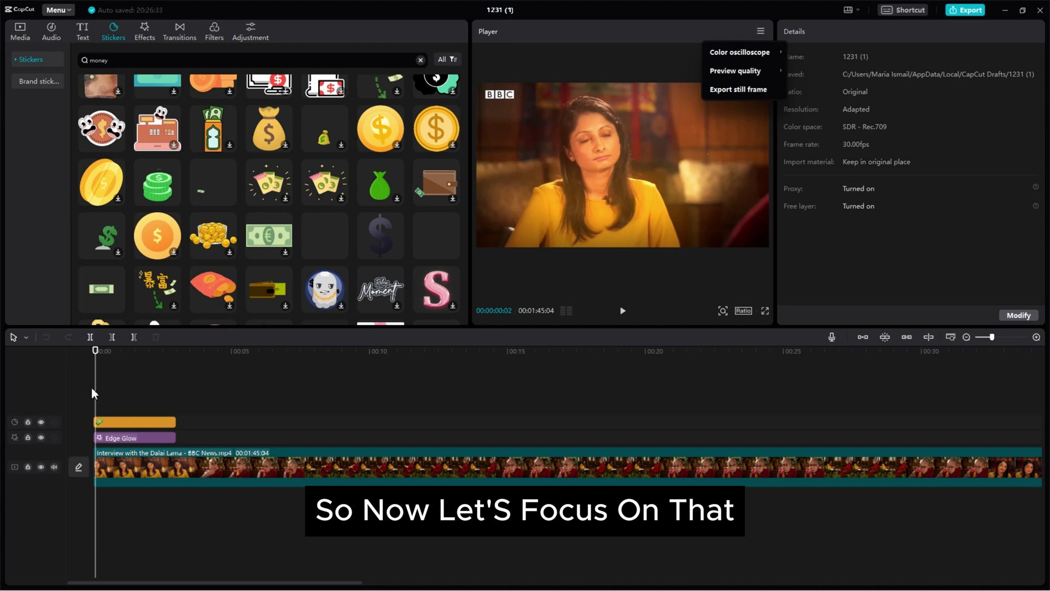
# Move the Edge Glow effect onto the track above the money sticker
pyautogui.click(111, 395)
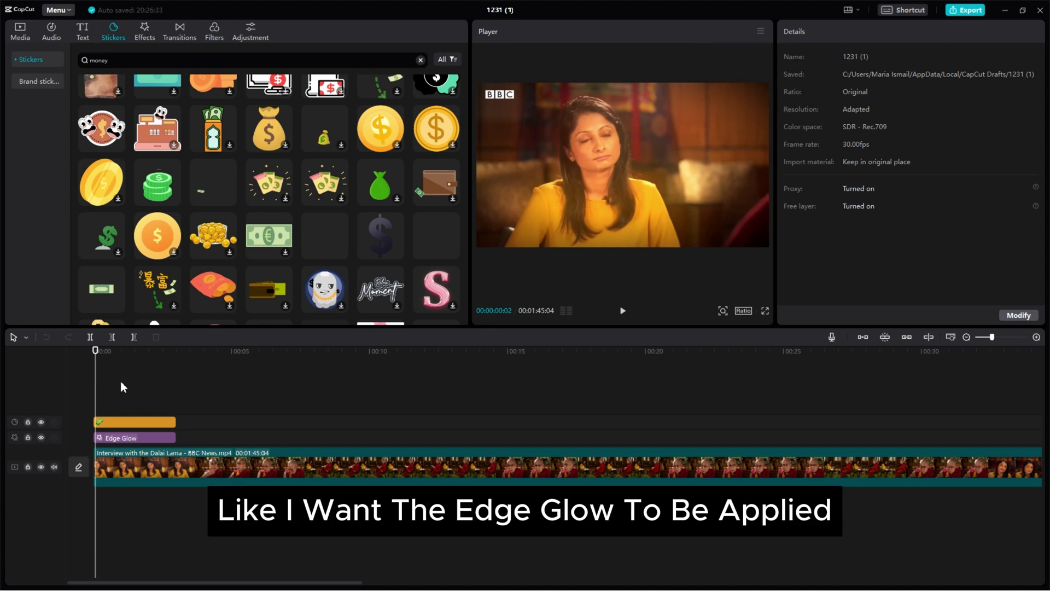
pyautogui.moveTo(126, 439)
pyautogui.mouseDown()
pyautogui.moveTo(120, 412)
pyautogui.moveTo(121, 425)
pyautogui.mouseUp()
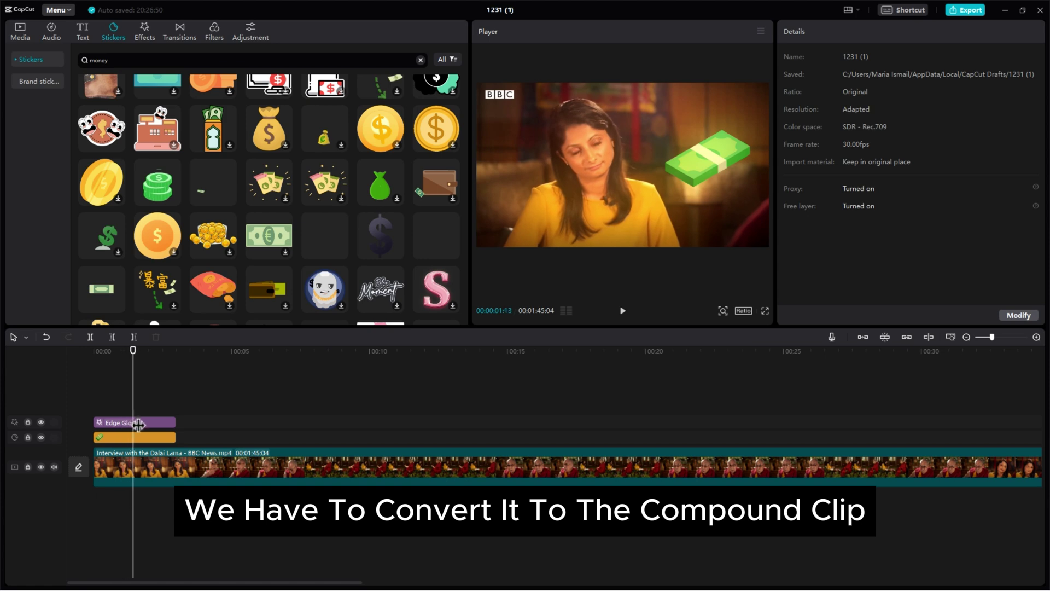
pyautogui.click(117, 438)
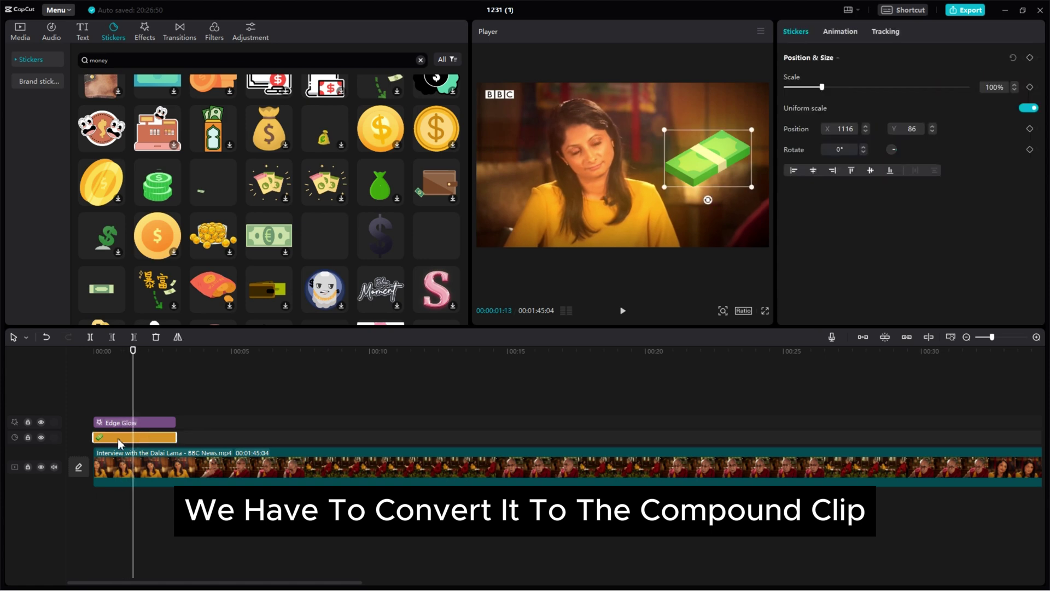
pyautogui.click(133, 469)
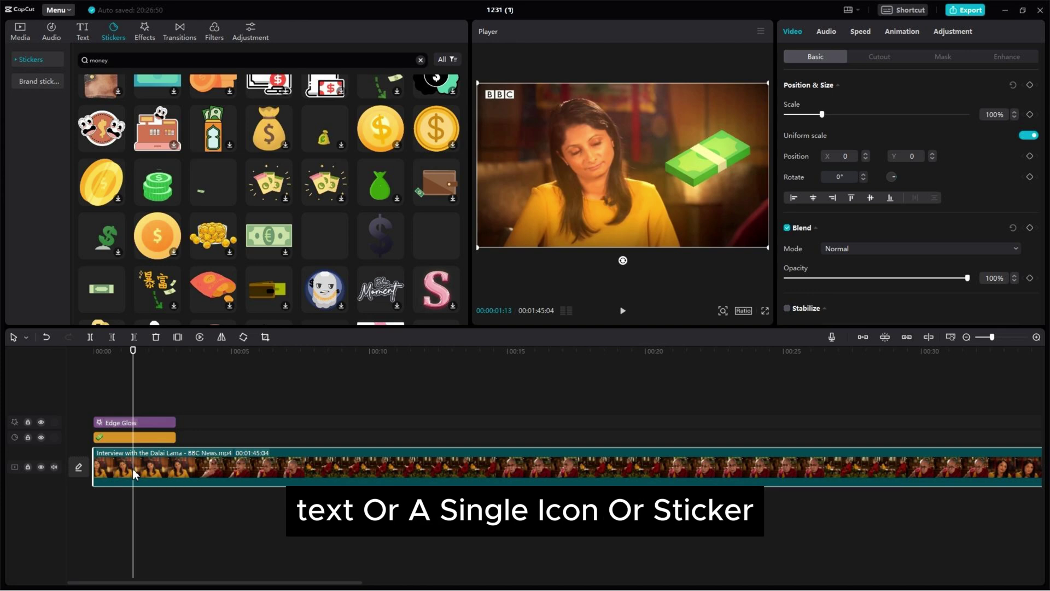
# Box-select Edge Glow and the money sticker and merge them into a compound clip
pyautogui.moveTo(181, 410); pyautogui.dragTo(139, 438)
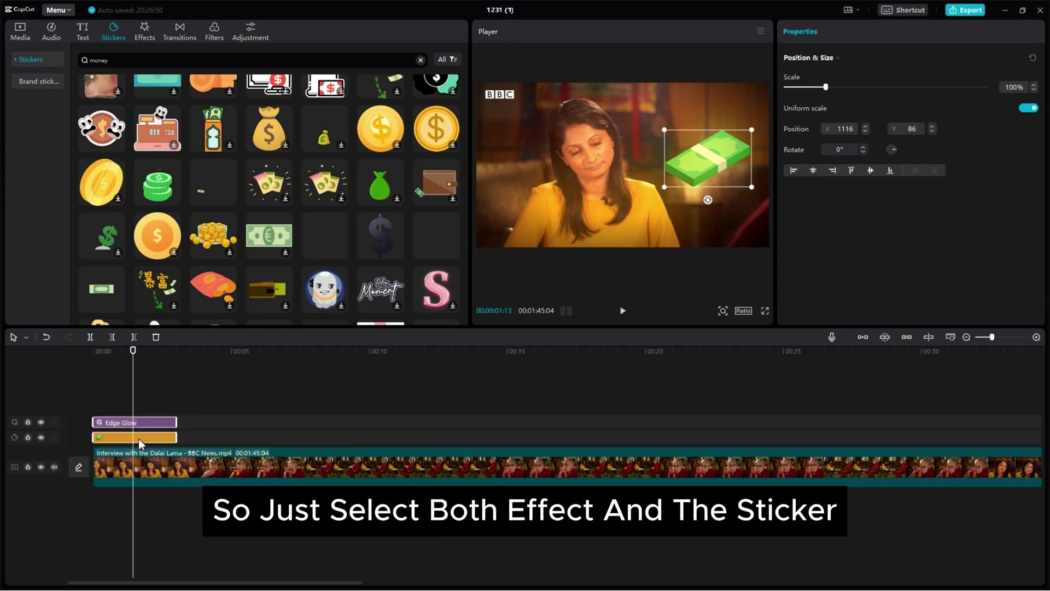
pyautogui.rightClick(139, 438)
pyautogui.click(190, 536)
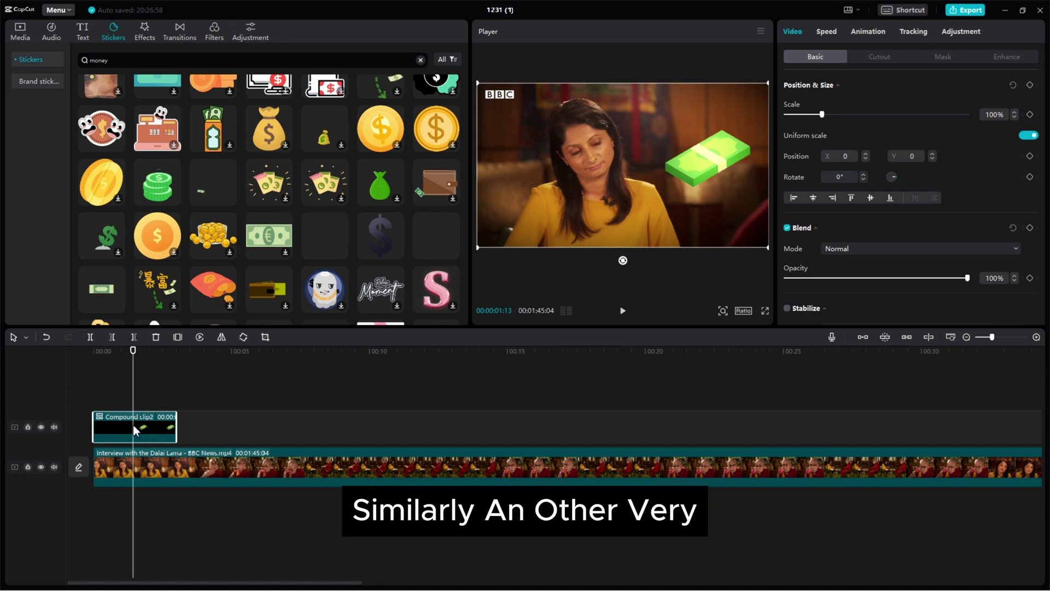
# Give the interview clip a Mirror mask rotated to -32° and shifted slightly left
pyautogui.click(129, 464)
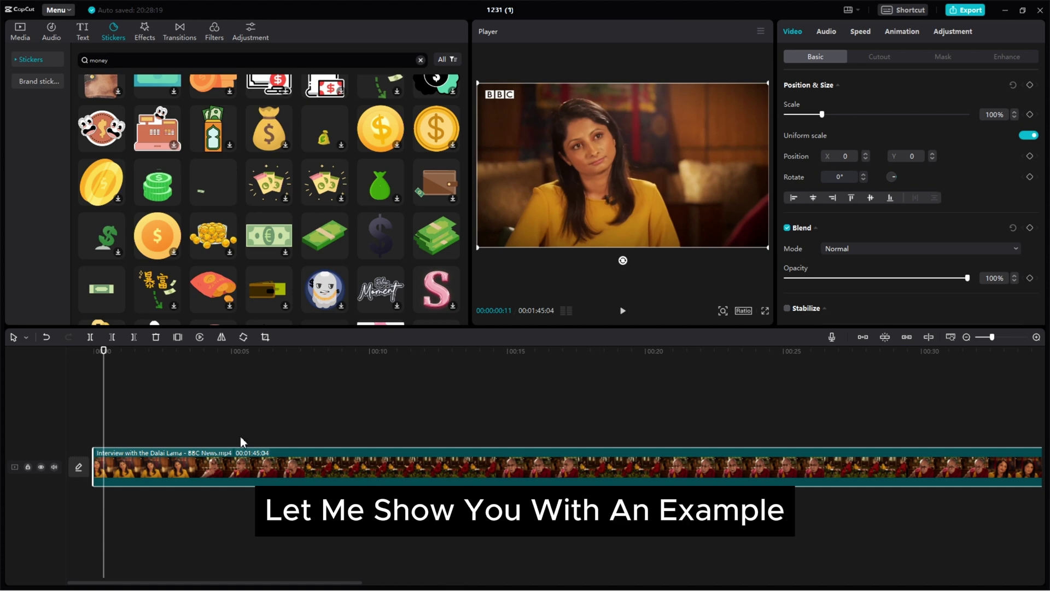
pyautogui.click(936, 57)
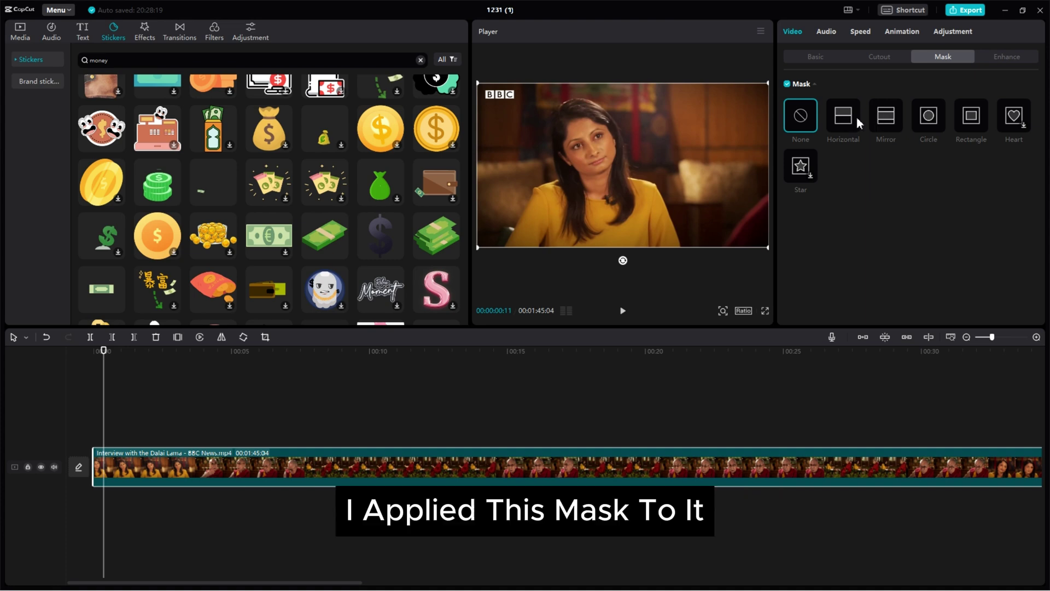
pyautogui.click(887, 120)
pyautogui.moveTo(621, 212); pyautogui.dragTo(651, 215)
pyautogui.moveTo(644, 163)
pyautogui.mouseDown()
pyautogui.moveTo(588, 143)
pyautogui.moveTo(542, 106)
pyautogui.moveTo(626, 156)
pyautogui.moveTo(645, 146)
pyautogui.mouseUp()
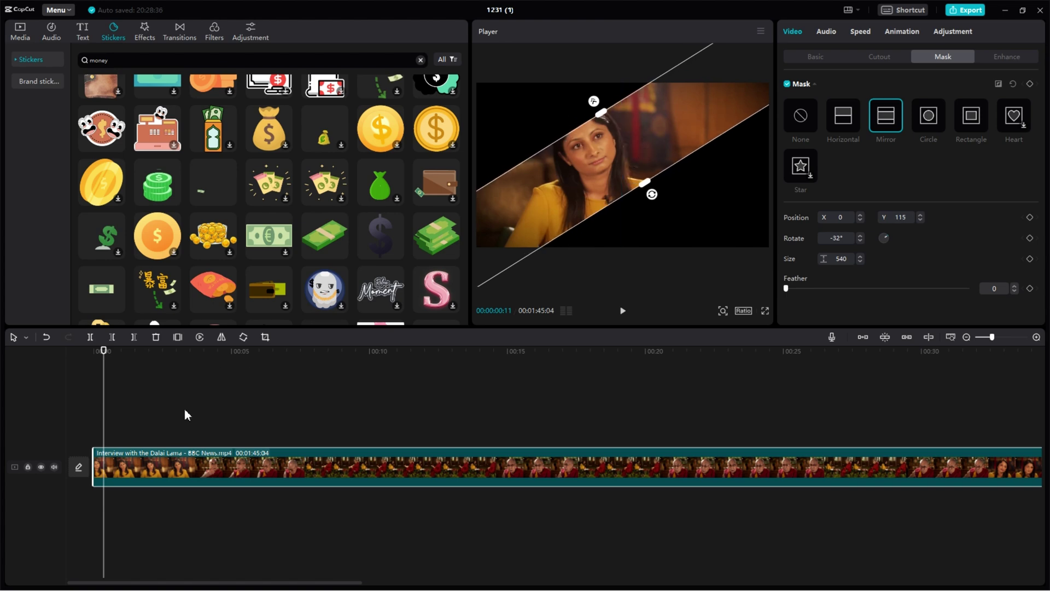
pyautogui.moveTo(111, 436); pyautogui.dragTo(162, 465)
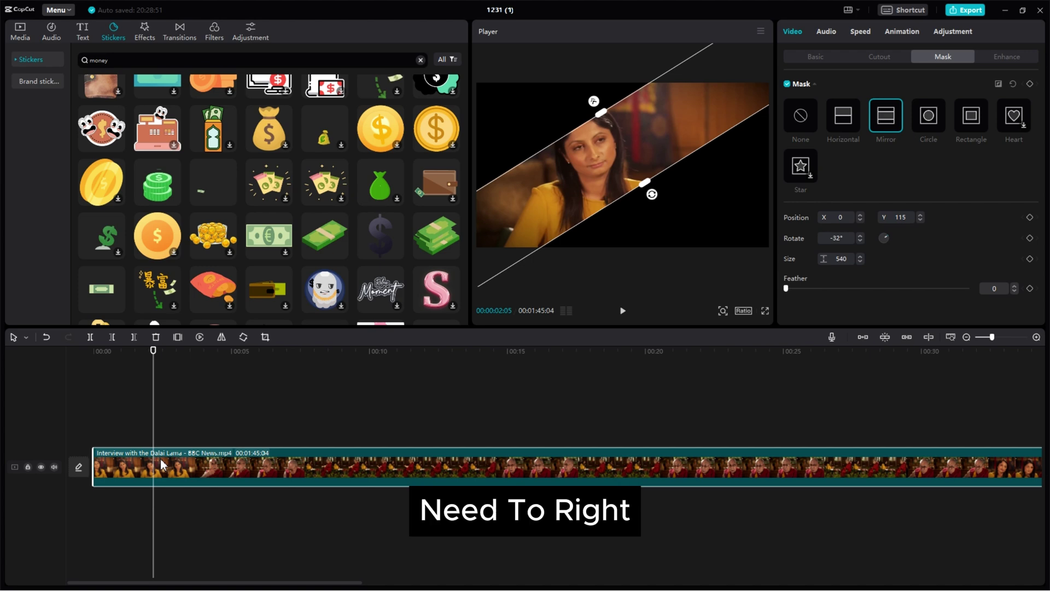
# Turn the masked interview into a compound clip, undoing an accidental move with Ctrl+Z
pyautogui.rightClick(173, 464)
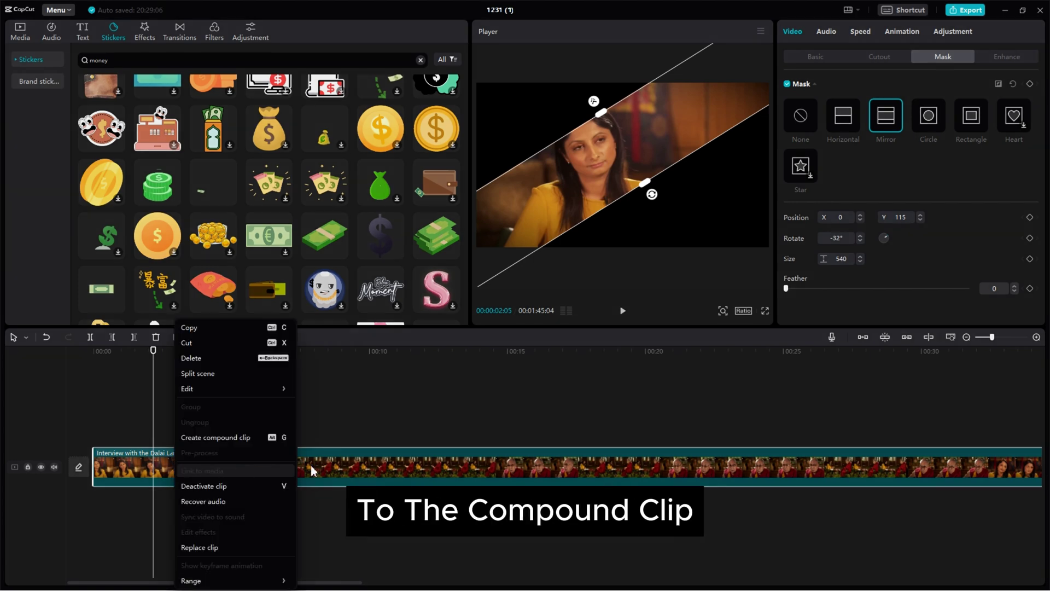
pyautogui.click(233, 437)
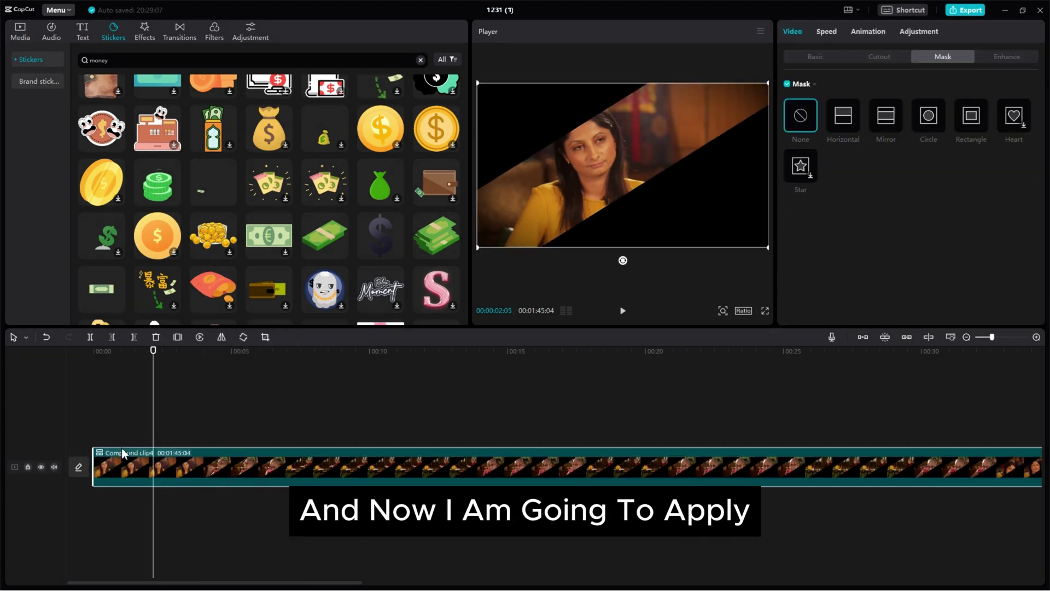
pyautogui.moveTo(631, 146)
pyautogui.mouseDown()
pyautogui.moveTo(607, 138)
pyautogui.moveTo(622, 150)
pyautogui.mouseUp()
pyautogui.hotkey('ctrl', 'z')
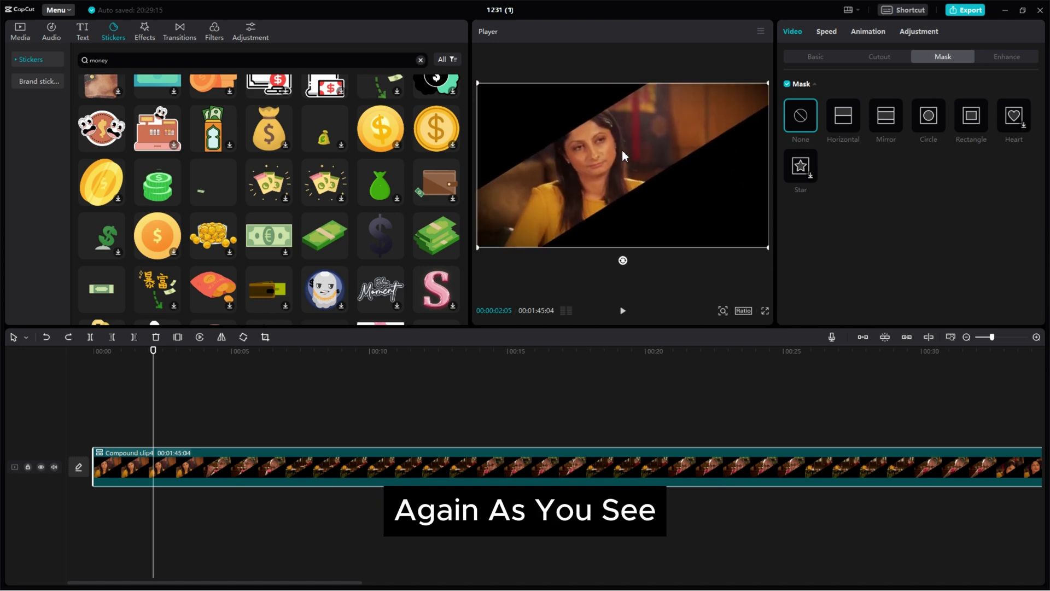
# Add a Circle mask to the compound clip, moved up-left and enlarged to about 1004 by 1009
pyautogui.click(928, 114)
pyautogui.moveTo(624, 174); pyautogui.dragTo(607, 158)
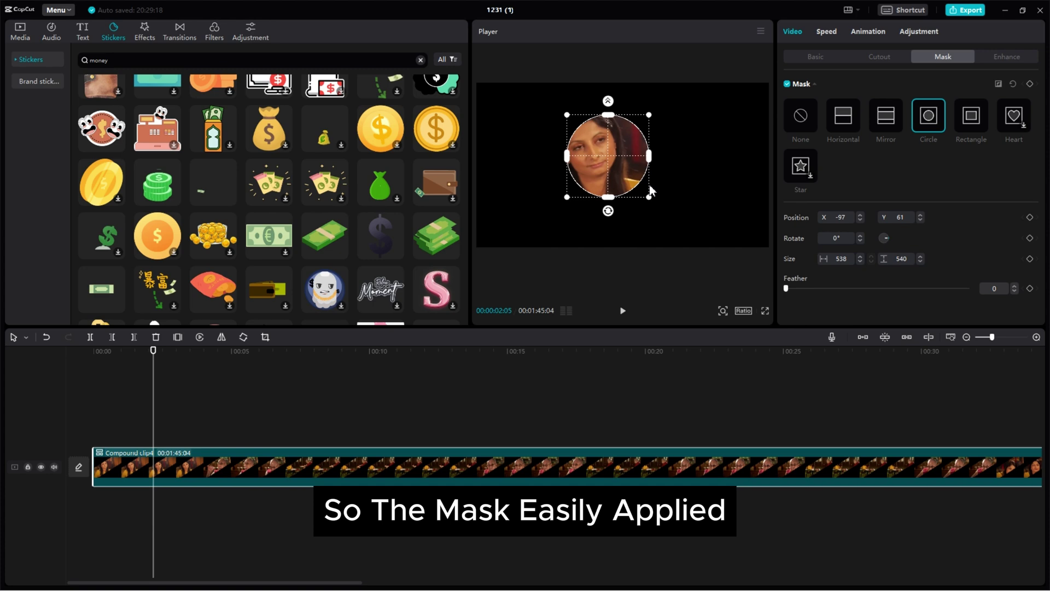
pyautogui.moveTo(651, 191); pyautogui.dragTo(690, 241)
pyautogui.moveTo(619, 140); pyautogui.dragTo(632, 151)
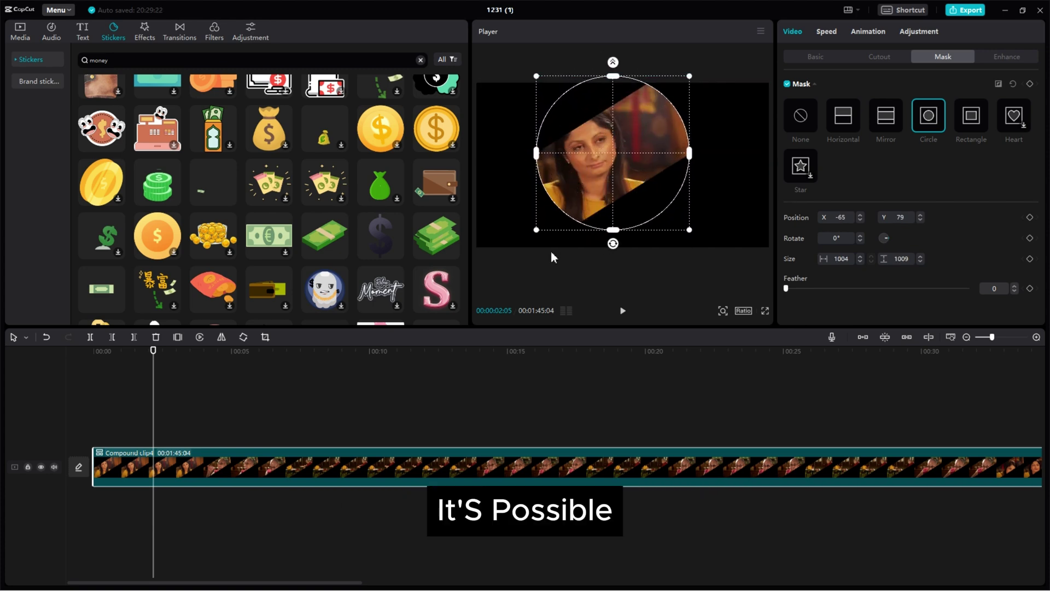
pyautogui.click(810, 57)
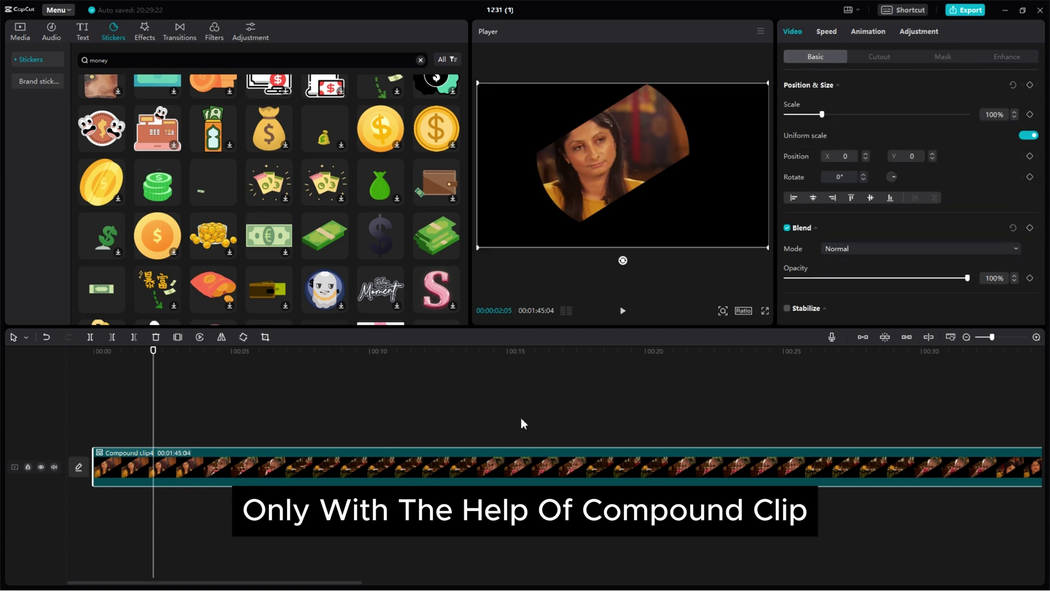
# Revert the compound clip and run Split scene on the interview
pyautogui.rightClick(181, 465)
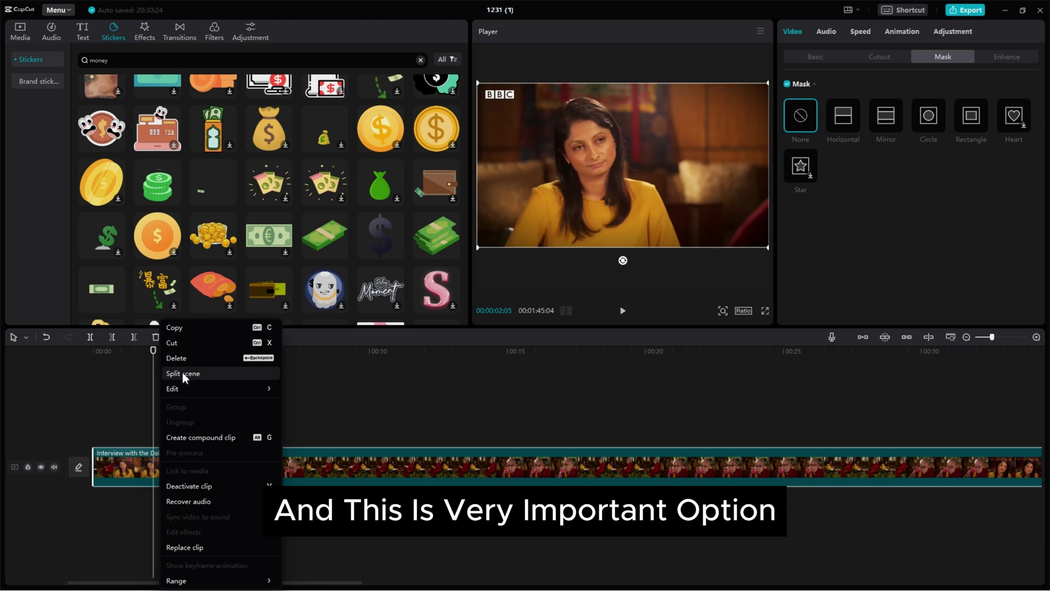
pyautogui.click(183, 374)
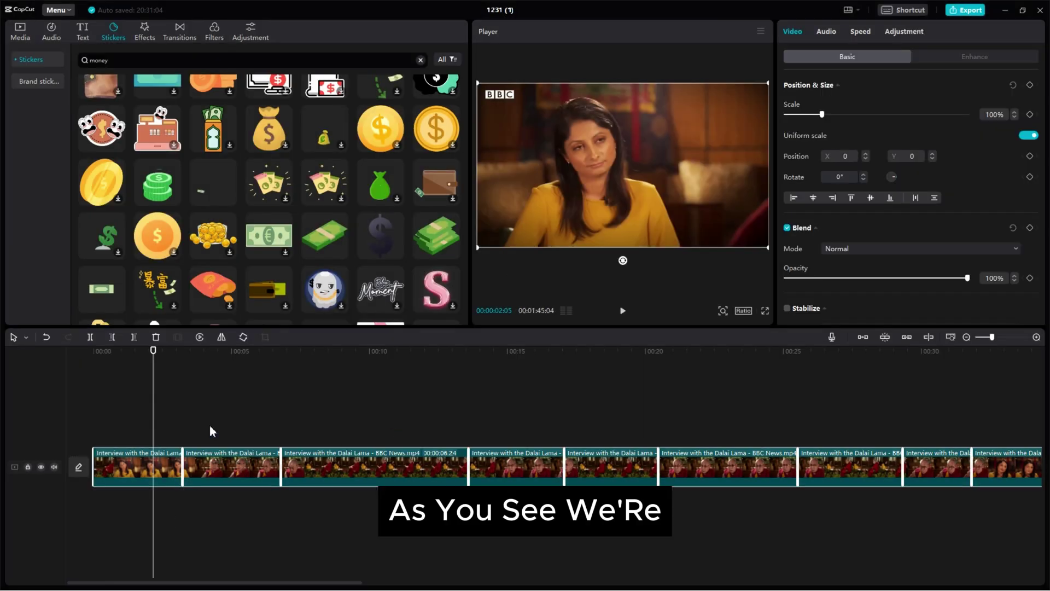
# Drop transitions from the Transitions library onto the first three cuts between scene clips
pyautogui.click(213, 432)
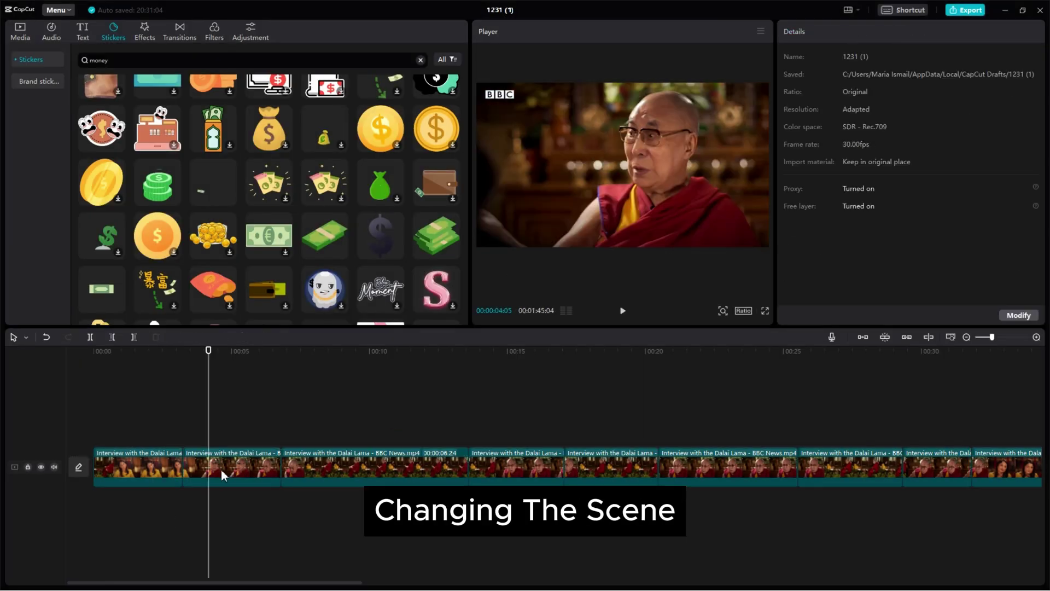
pyautogui.moveTo(221, 469)
pyautogui.mouseDown()
pyautogui.moveTo(238, 424)
pyautogui.moveTo(220, 476)
pyautogui.mouseUp()
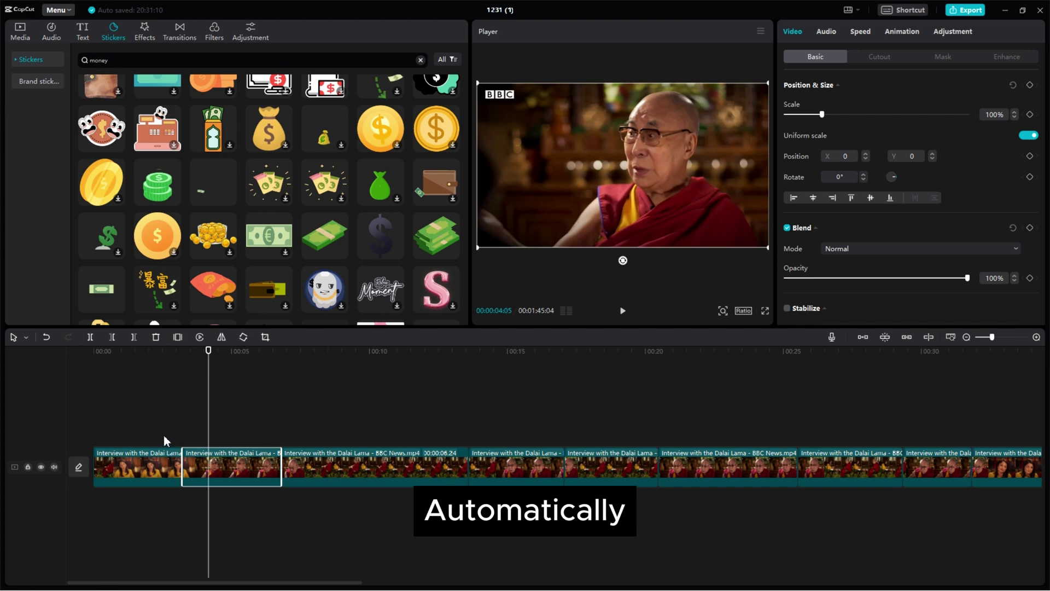
pyautogui.click(192, 429)
pyautogui.moveTo(191, 429); pyautogui.dragTo(113, 465)
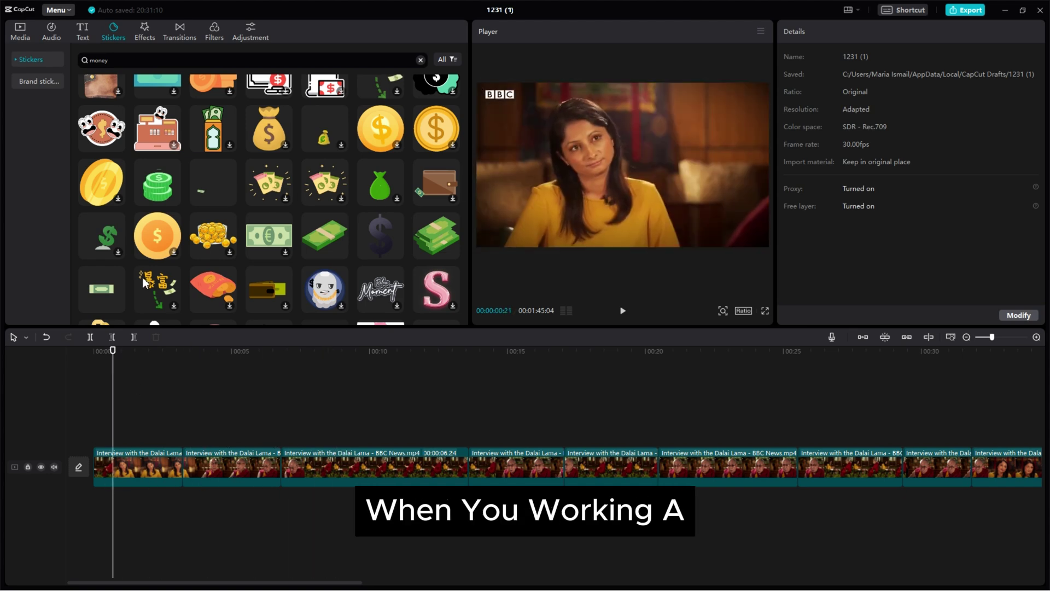
pyautogui.click(180, 32)
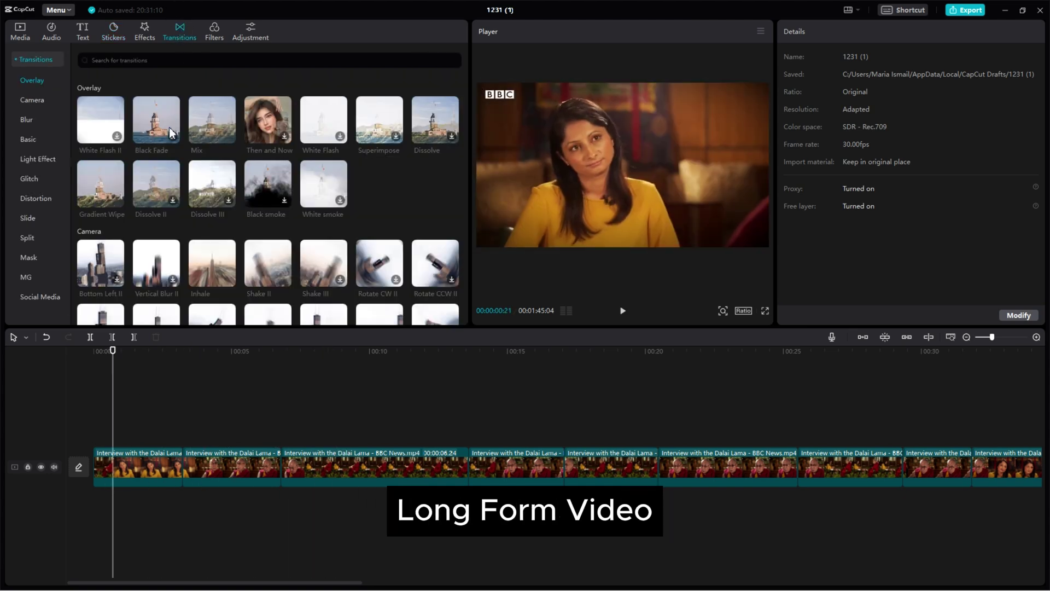
pyautogui.scroll(-1, 218, 117)
pyautogui.moveTo(268, 216); pyautogui.dragTo(183, 466)
pyautogui.click(209, 398)
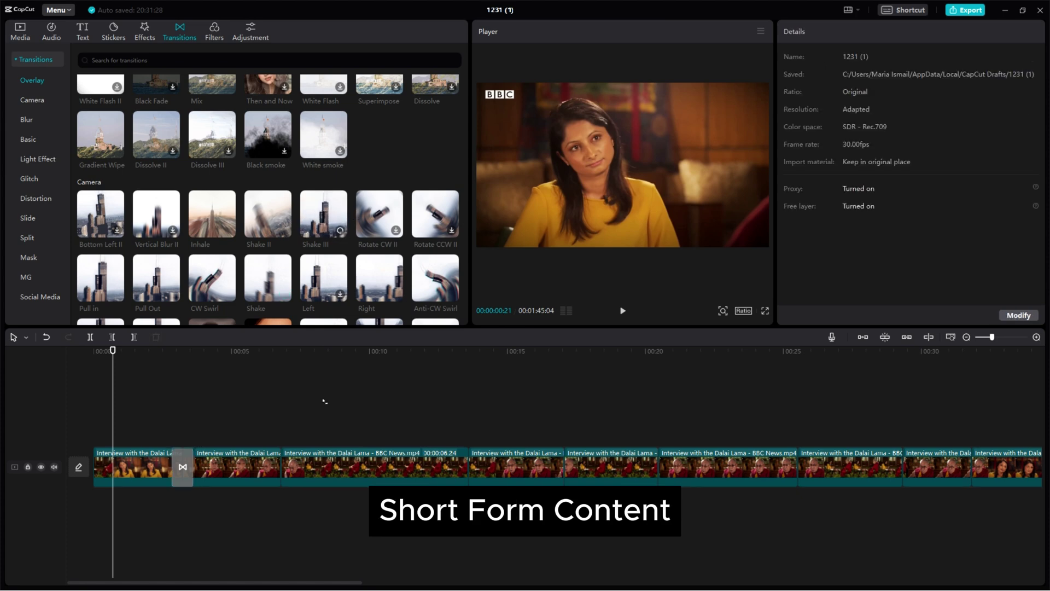
pyautogui.moveTo(324, 214); pyautogui.dragTo(281, 467)
pyautogui.click(471, 422)
pyautogui.moveTo(471, 422); pyautogui.dragTo(468, 467)
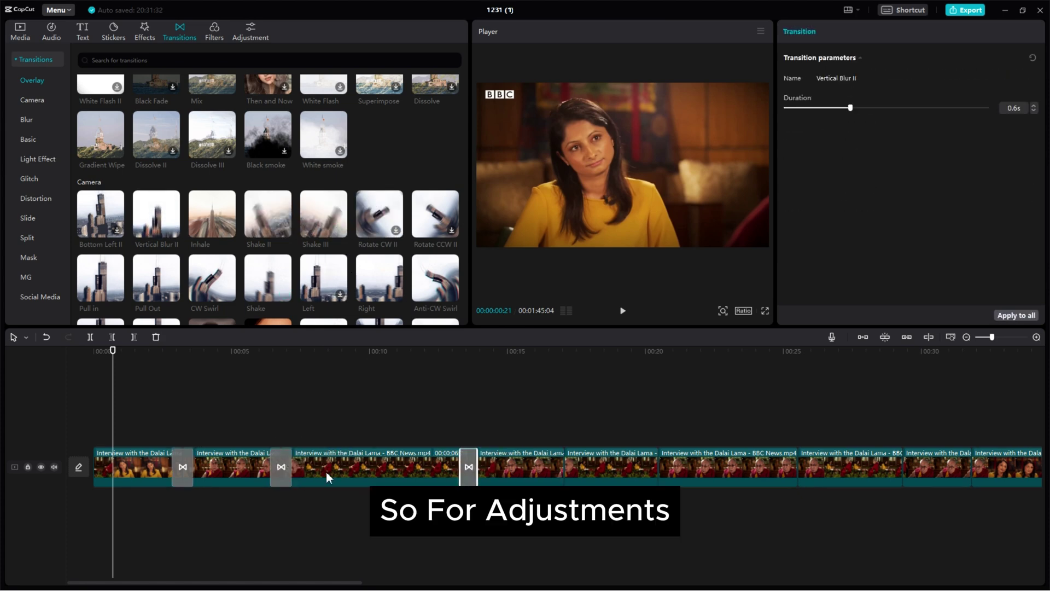
pyautogui.click(157, 421)
# Preview playback and add Shake and Left transitions to further cuts
pyautogui.press('space')
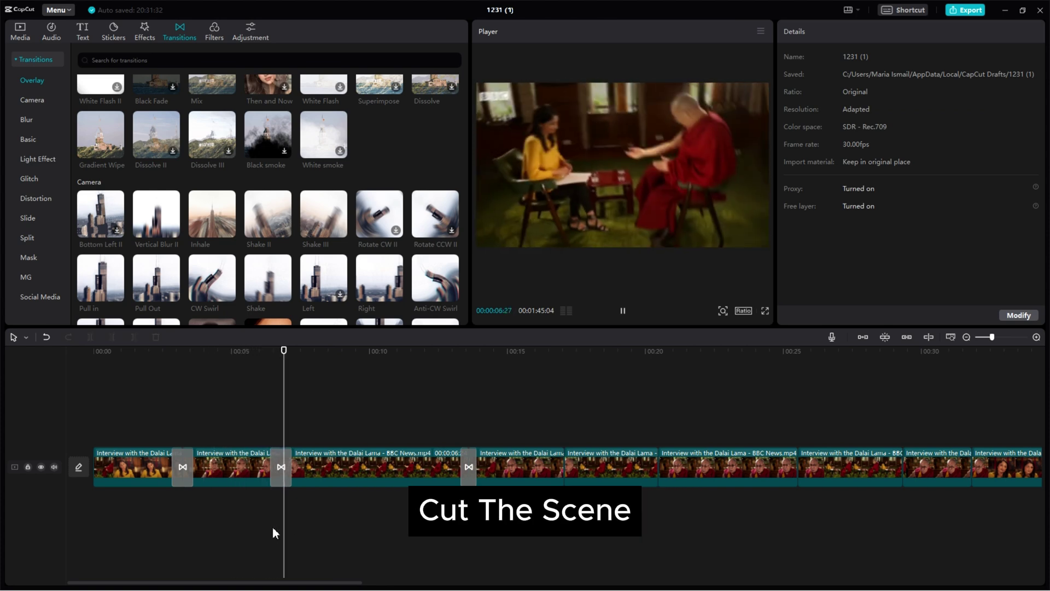
pyautogui.click(457, 424)
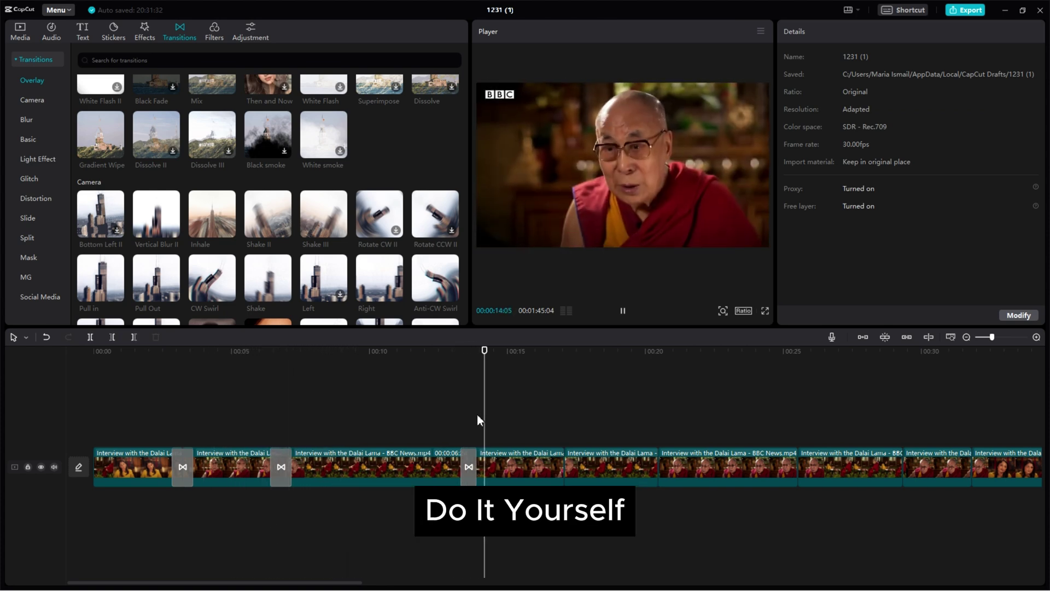
pyautogui.press('space')
pyautogui.moveTo(531, 446); pyautogui.dragTo(540, 425)
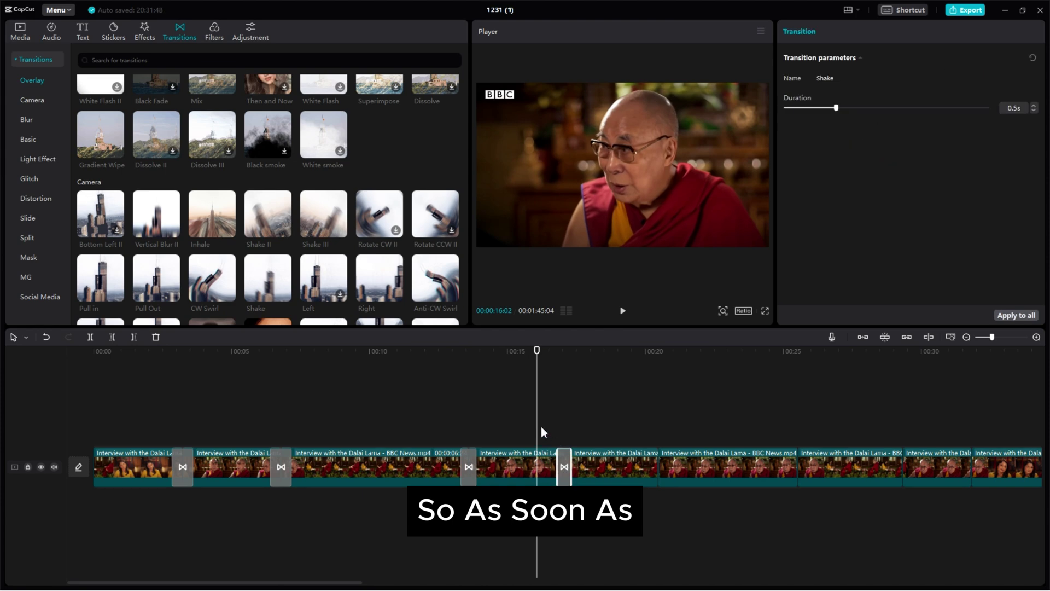
pyautogui.press('space')
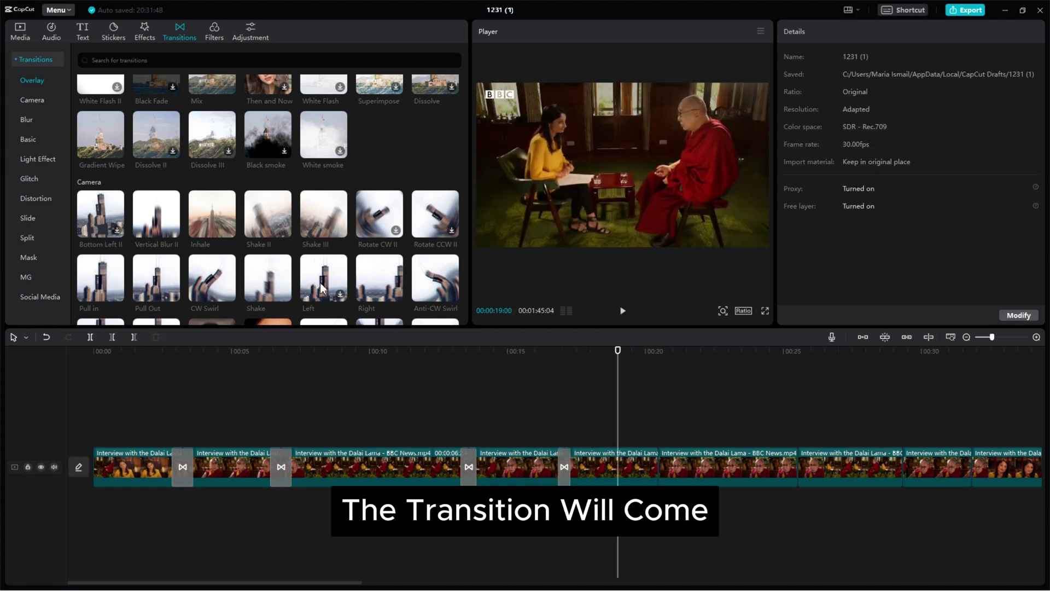
pyautogui.moveTo(324, 279); pyautogui.dragTo(658, 467)
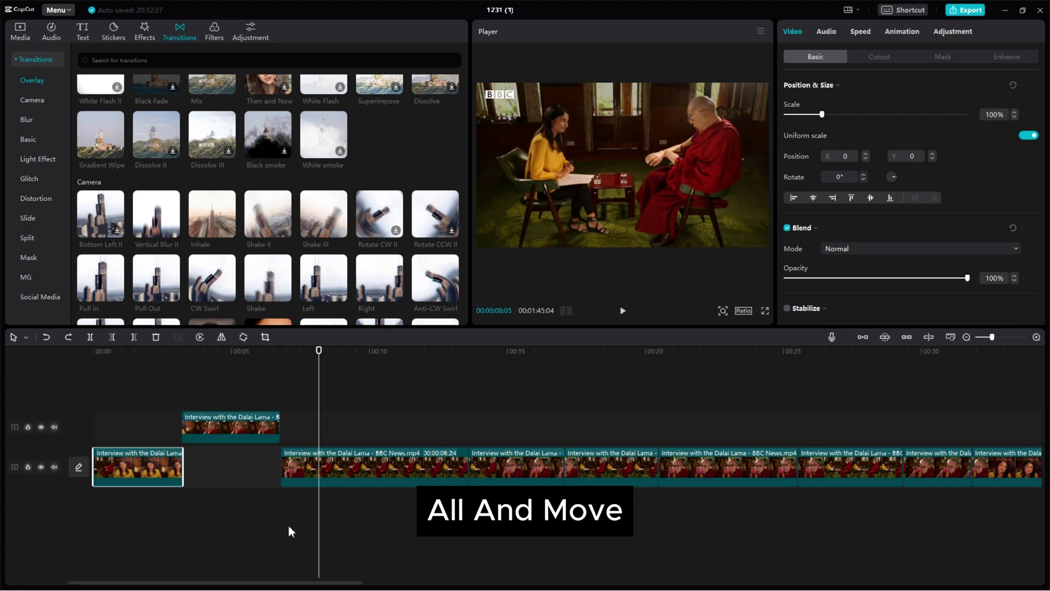
# Undo the scene splits to restore the single 00:01:45:04 interview clip and select it
pyautogui.hotkey('ctrl', 'z')
pyautogui.hotkey('ctrl', 'z')
pyautogui.hotkey('ctrl', 'z')
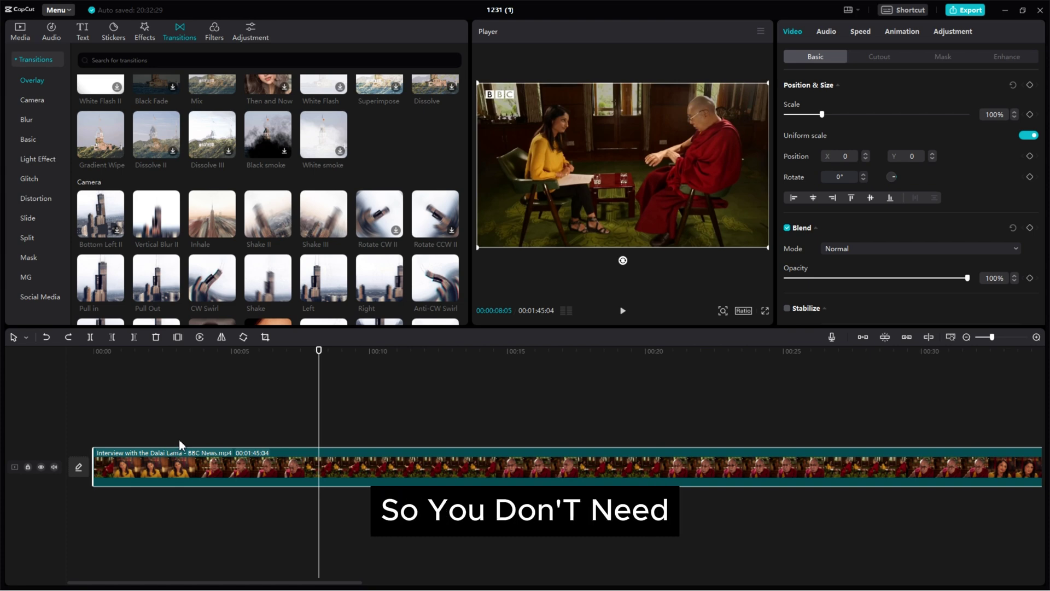
pyautogui.click(252, 437)
pyautogui.click(256, 464)
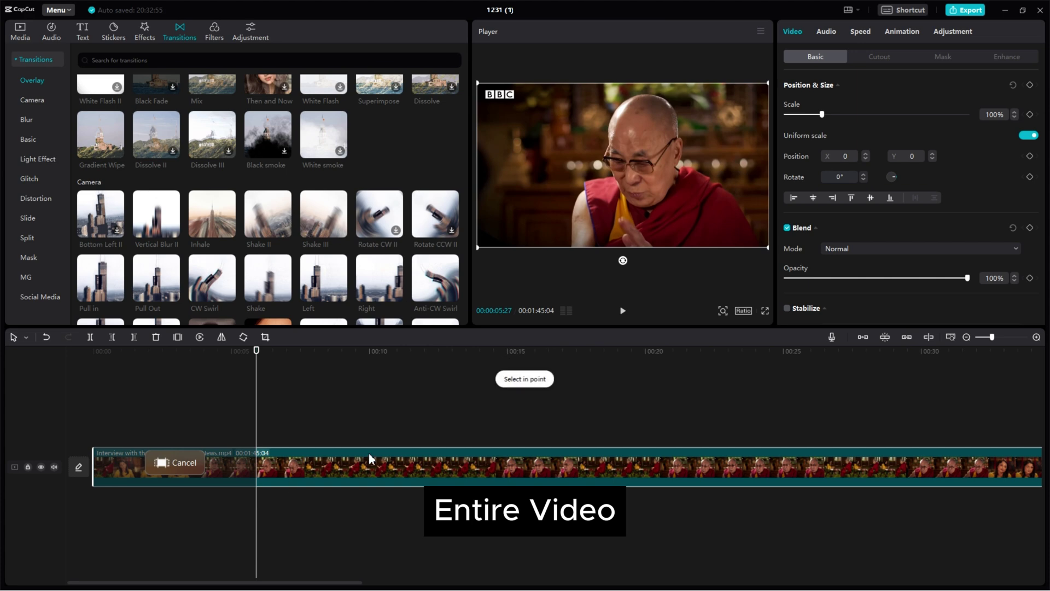
# Mark a 7-second in/out range, set up a 2K export, cancel it, and clear the range
pyautogui.press('i')
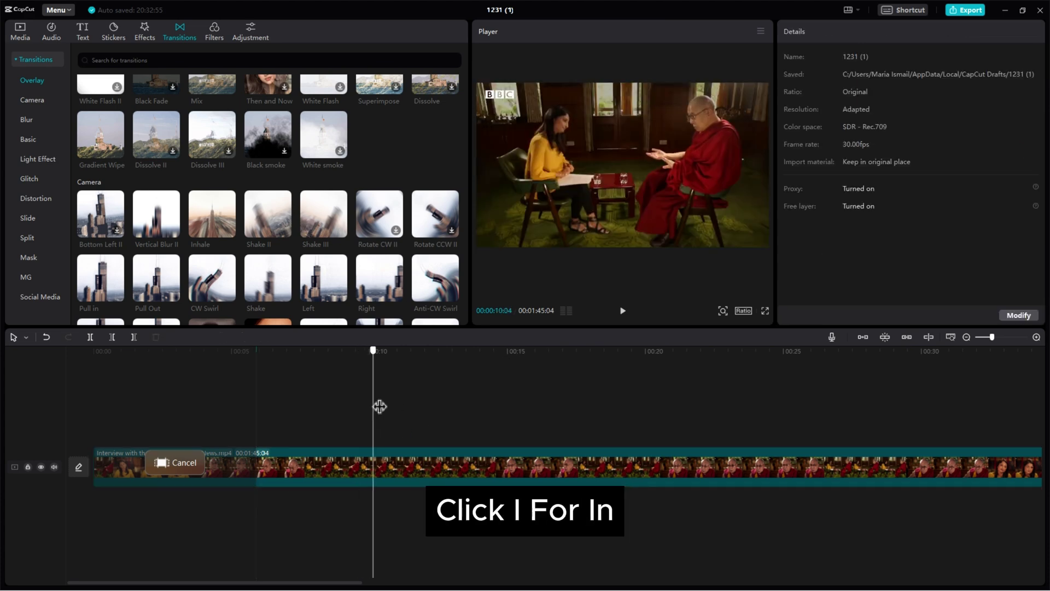
pyautogui.click(437, 458)
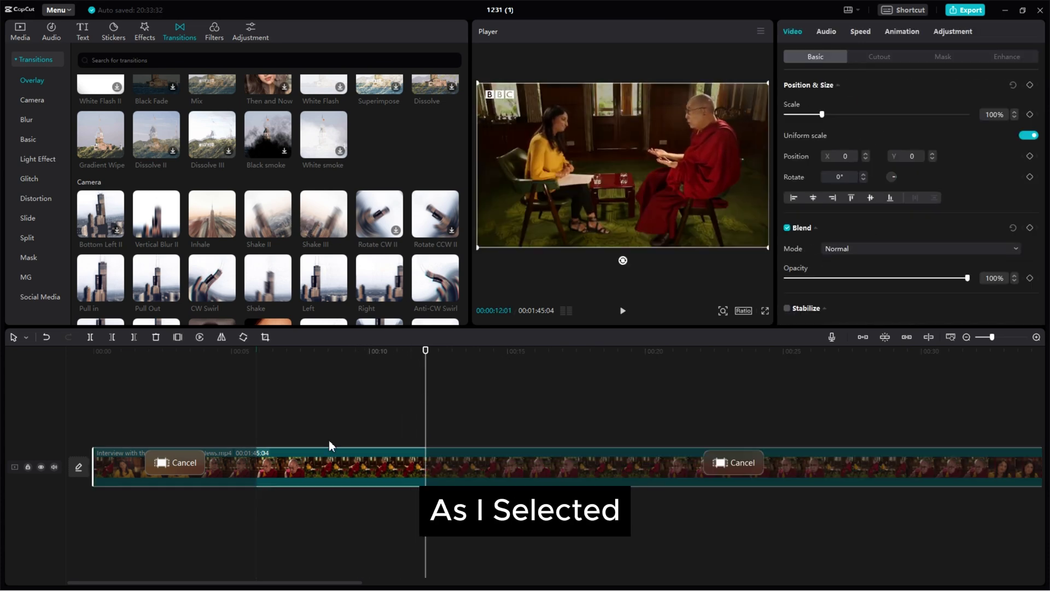
pyautogui.click(956, 14)
pyautogui.click(626, 225)
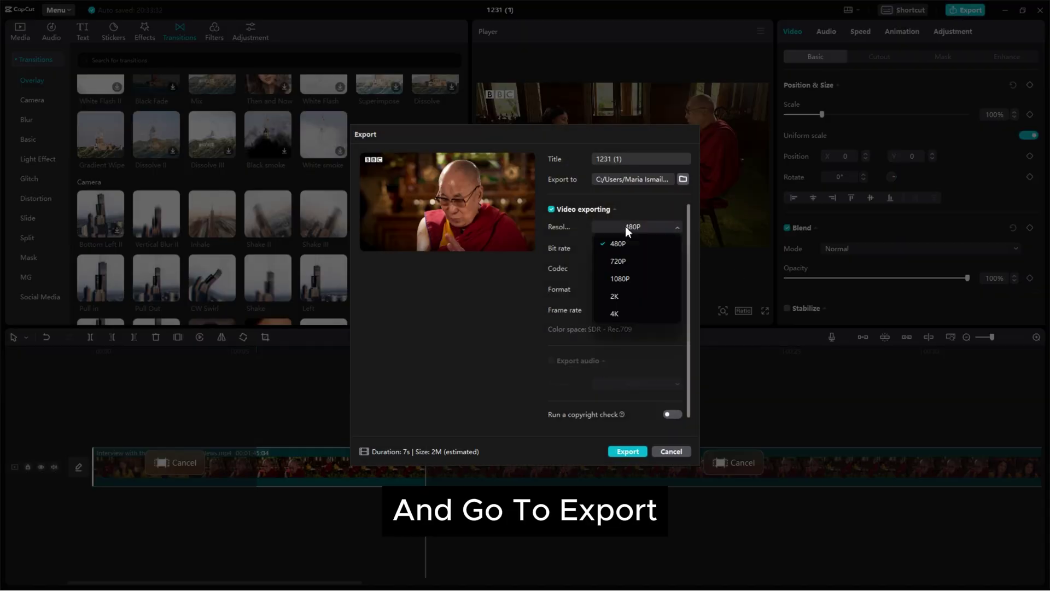
pyautogui.click(626, 228)
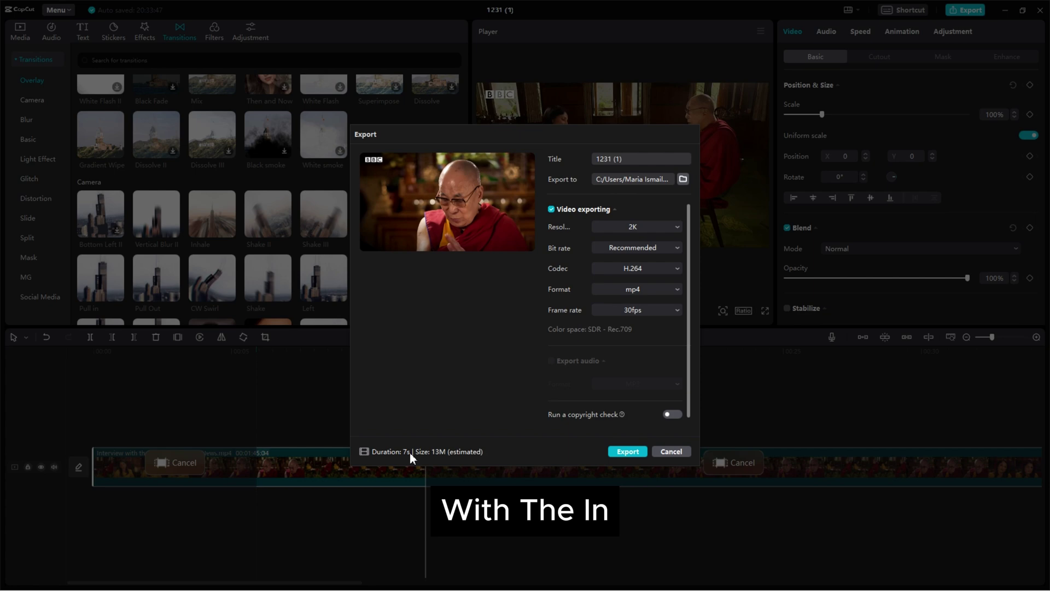
pyautogui.click(670, 452)
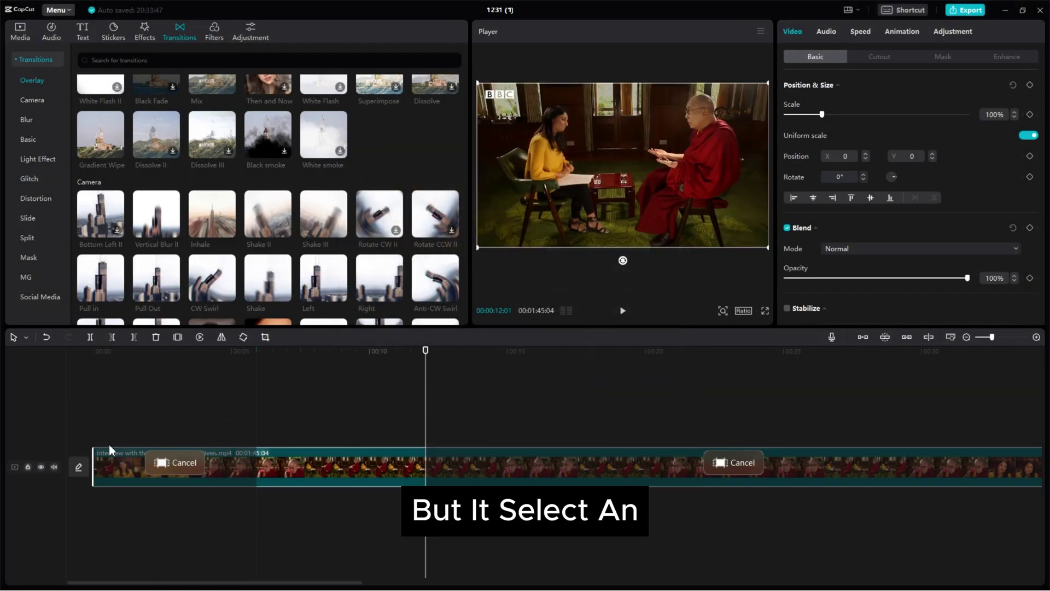
pyautogui.click(171, 463)
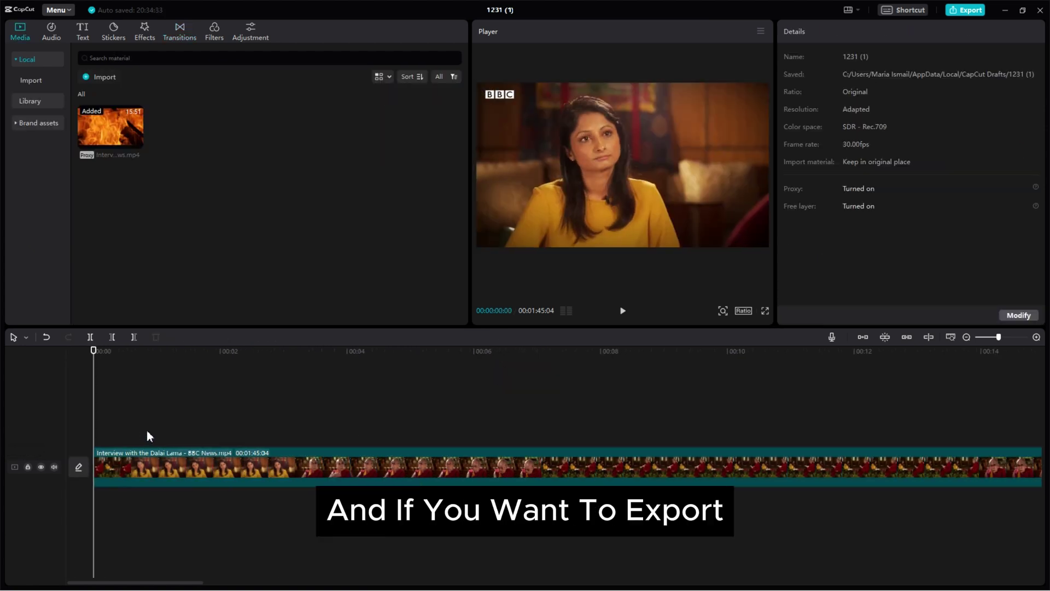
pyautogui.click(156, 461)
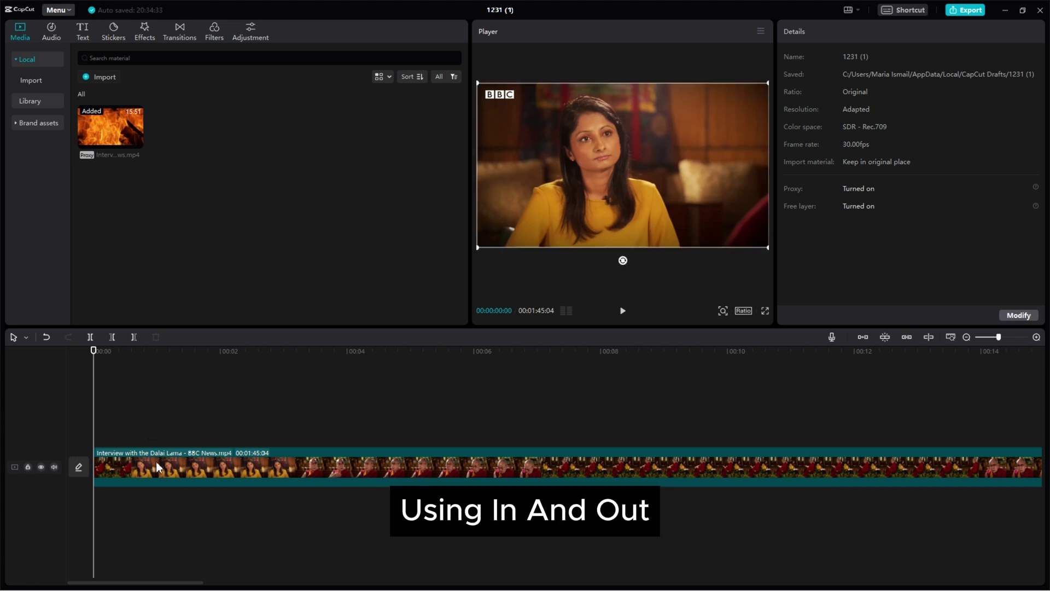
pyautogui.rightClick(196, 458)
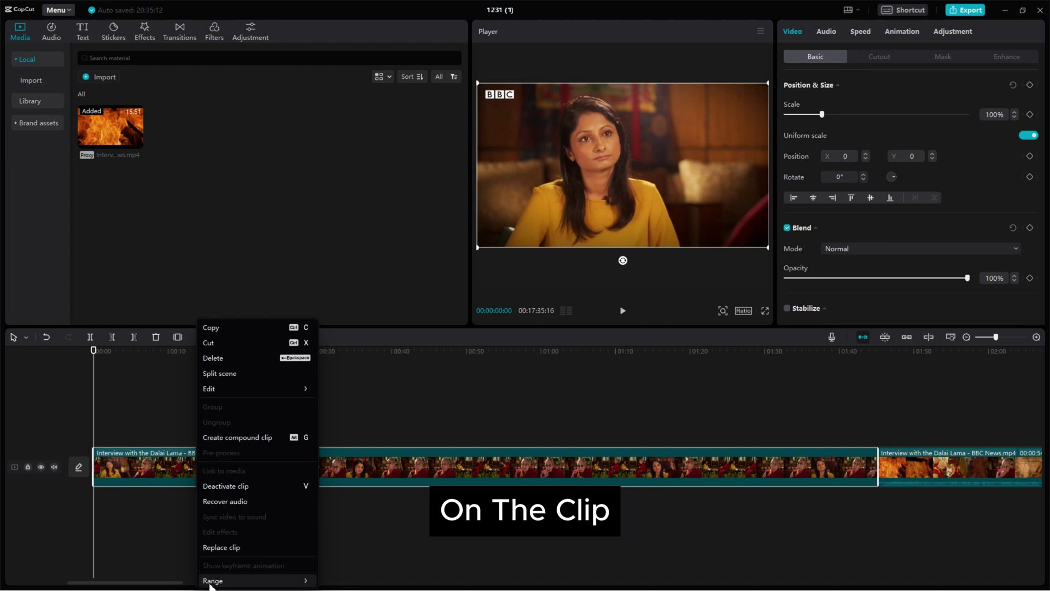
pyautogui.moveTo(257, 583)
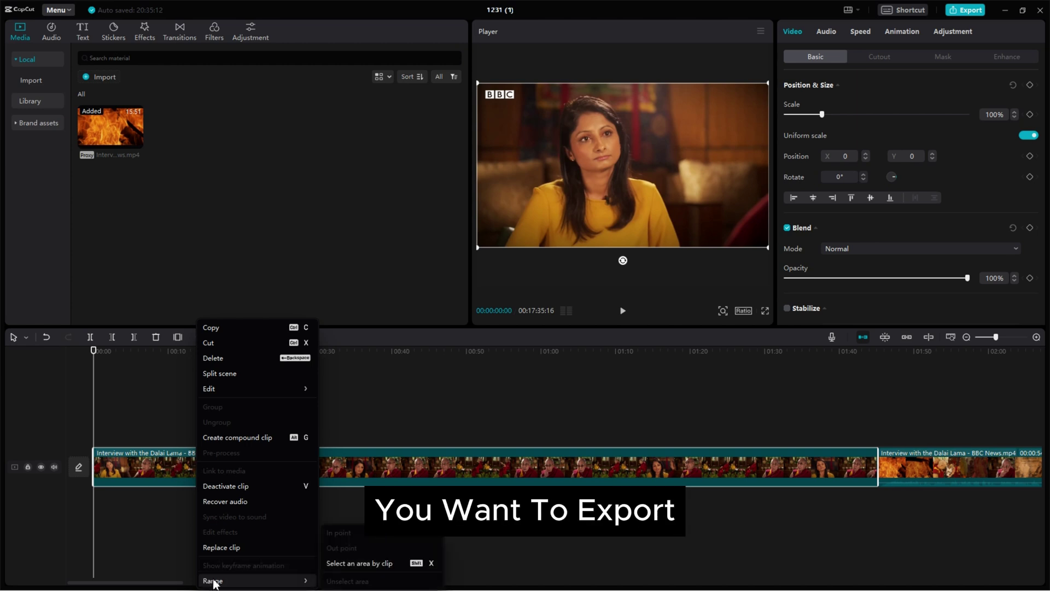
pyautogui.click(348, 563)
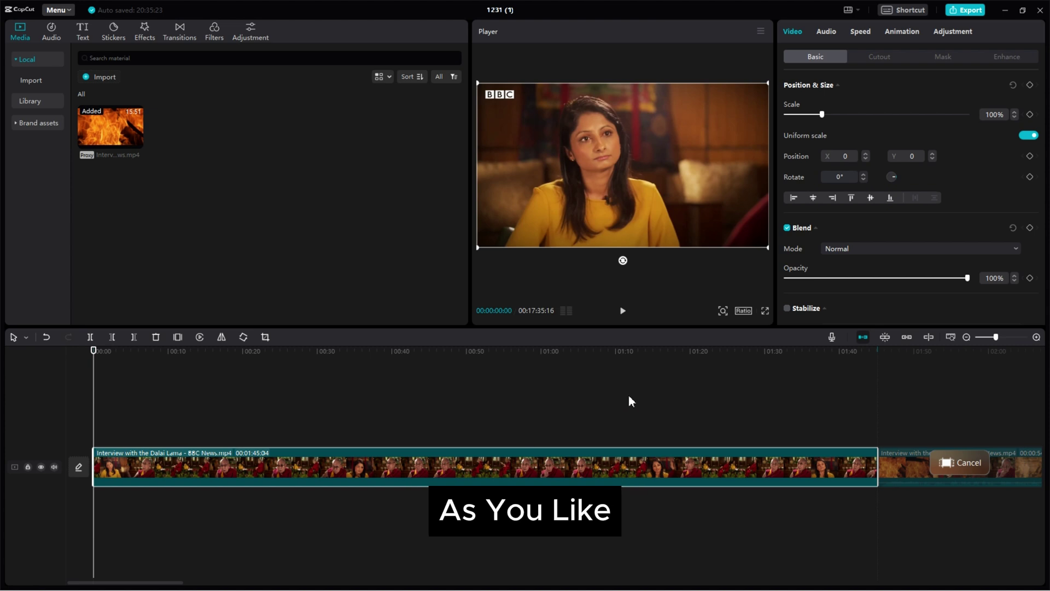
pyautogui.click(782, 403)
pyautogui.click(142, 475)
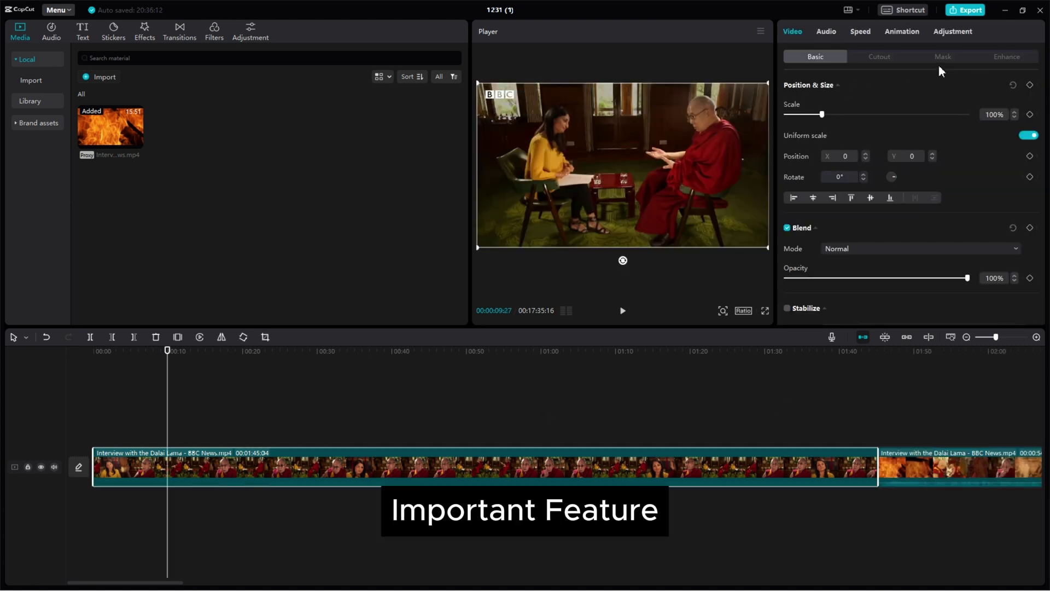
pyautogui.click(861, 30)
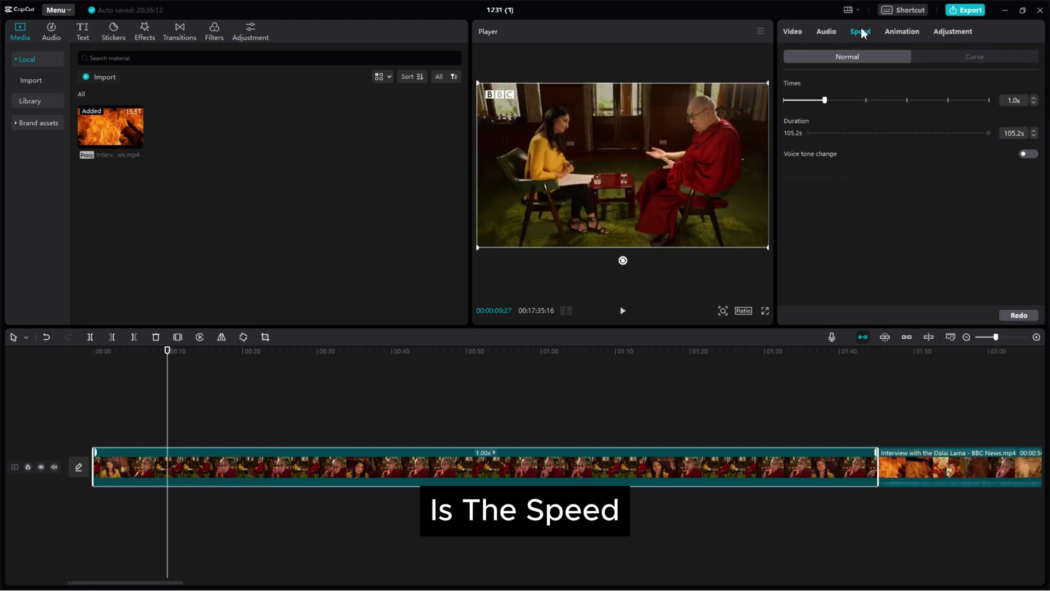
pyautogui.click(993, 56)
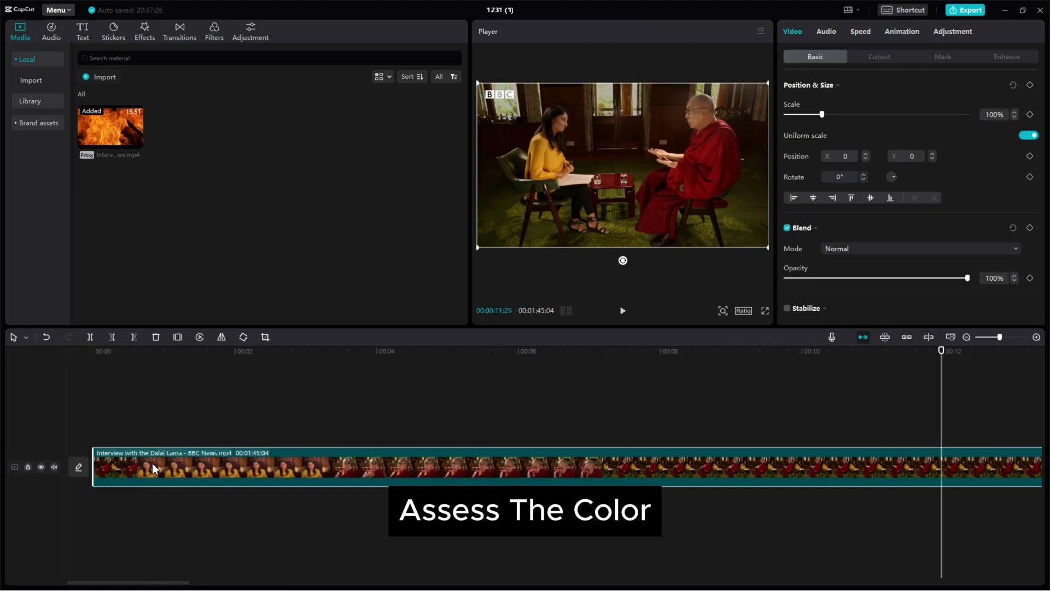
# Turn on the colour oscilloscope for the preview
pyautogui.click(190, 467)
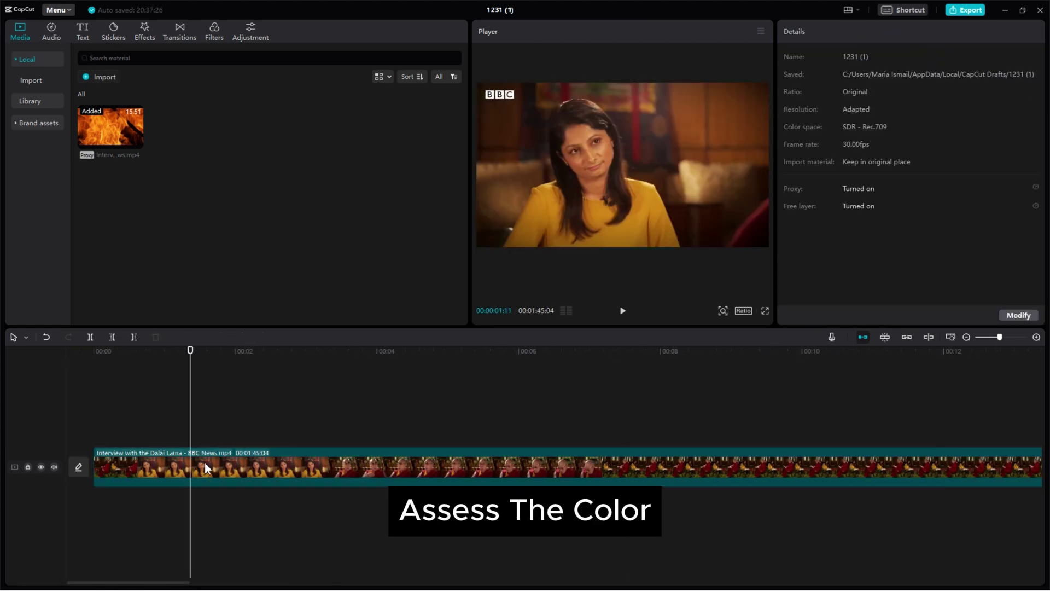
pyautogui.click(759, 33)
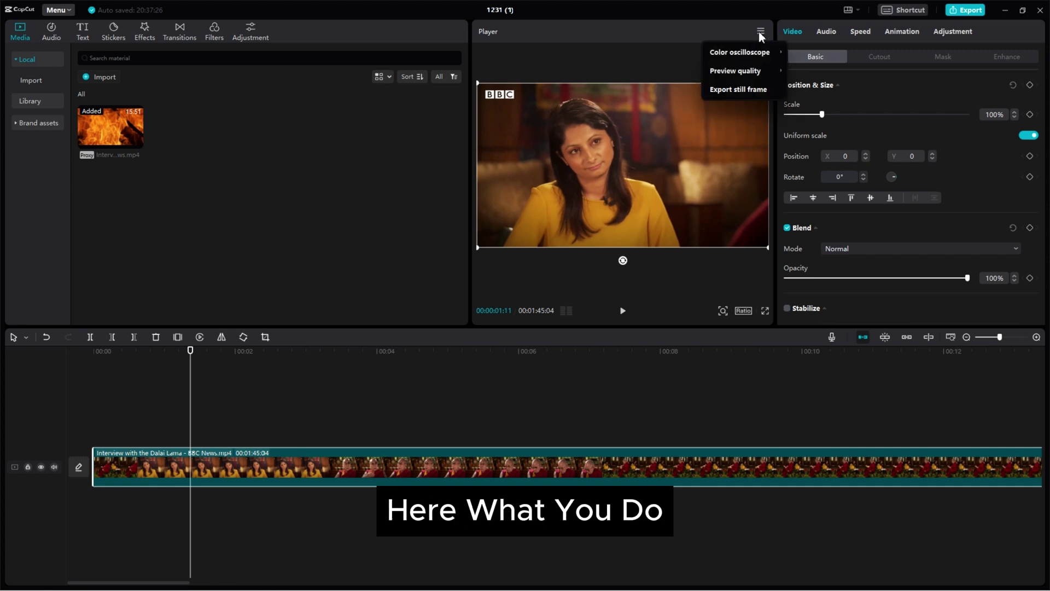
pyautogui.moveTo(745, 51)
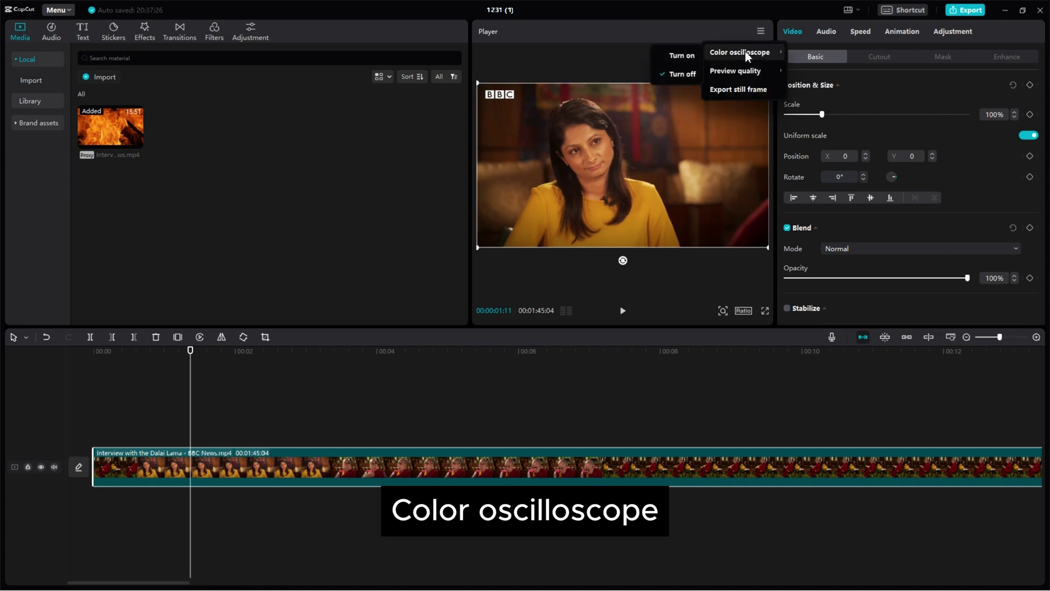
pyautogui.click(679, 50)
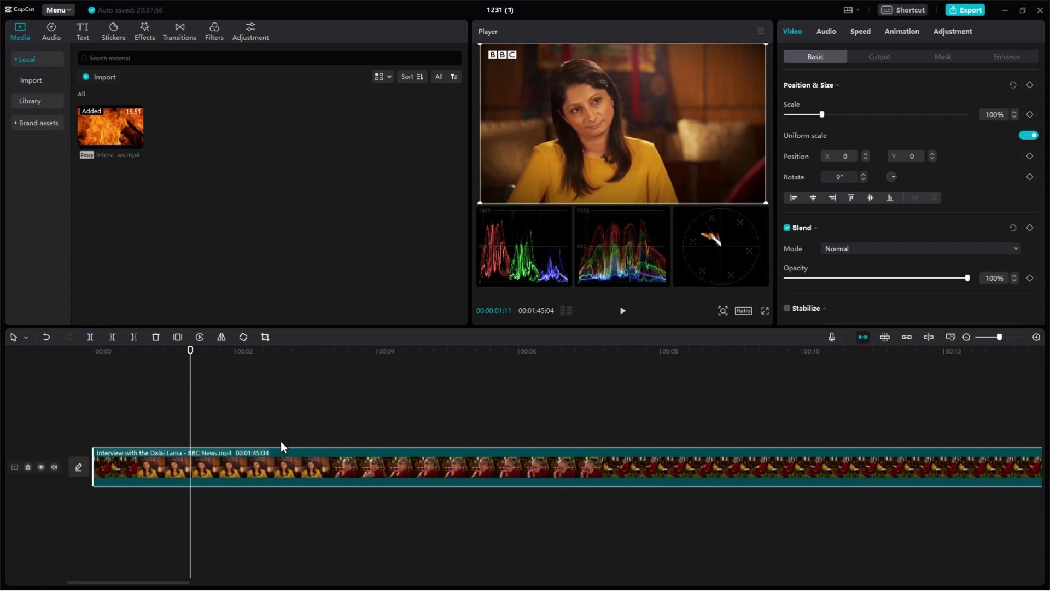
# Test colour Temp at -50 and 50, then return it to 0
pyautogui.click(951, 33)
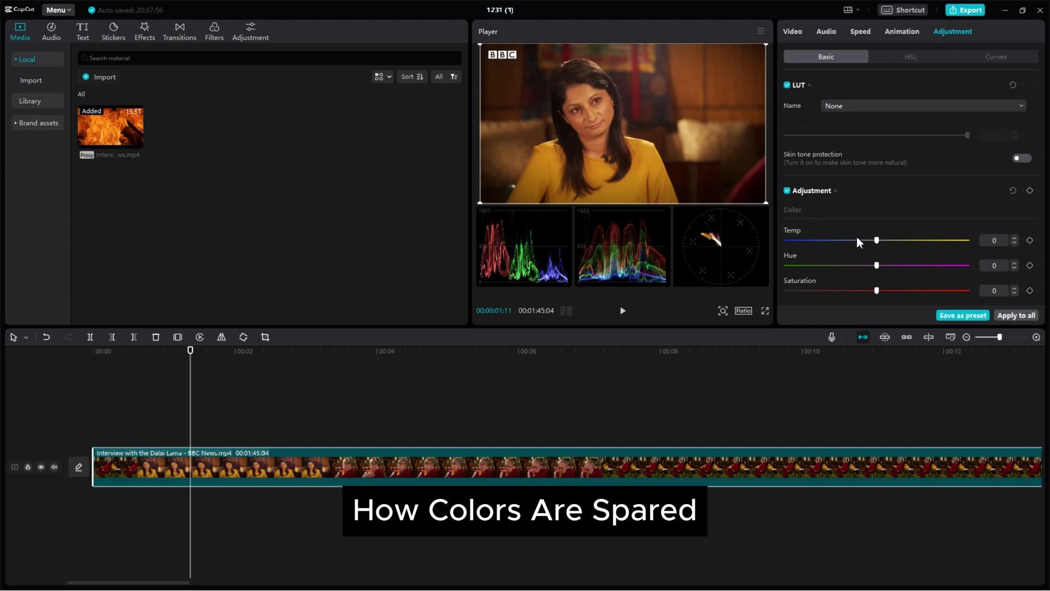
pyautogui.moveTo(856, 239); pyautogui.dragTo(749, 246)
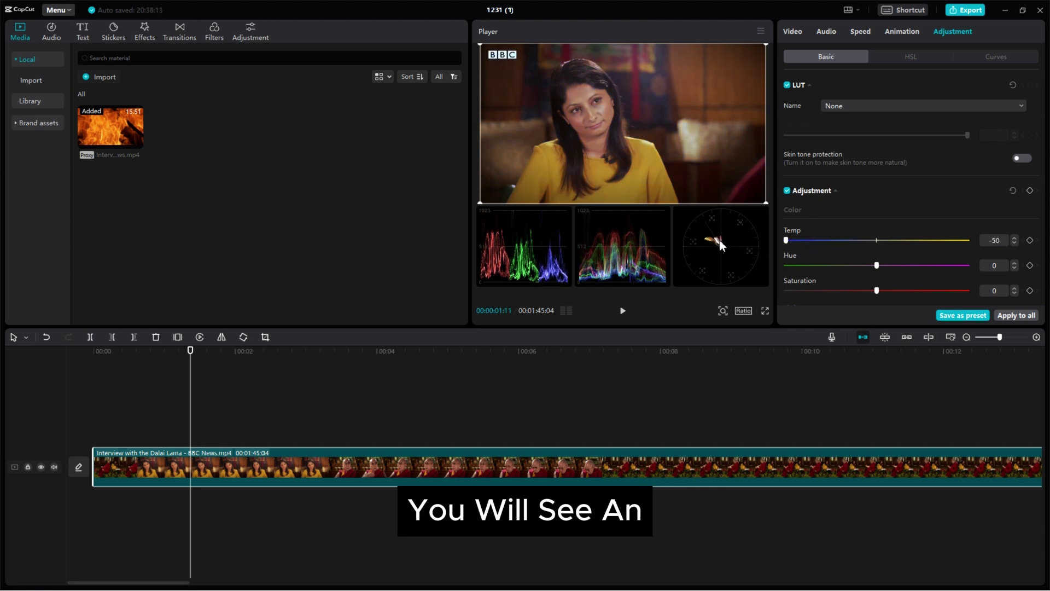
pyautogui.moveTo(730, 248); pyautogui.dragTo(1014, 241)
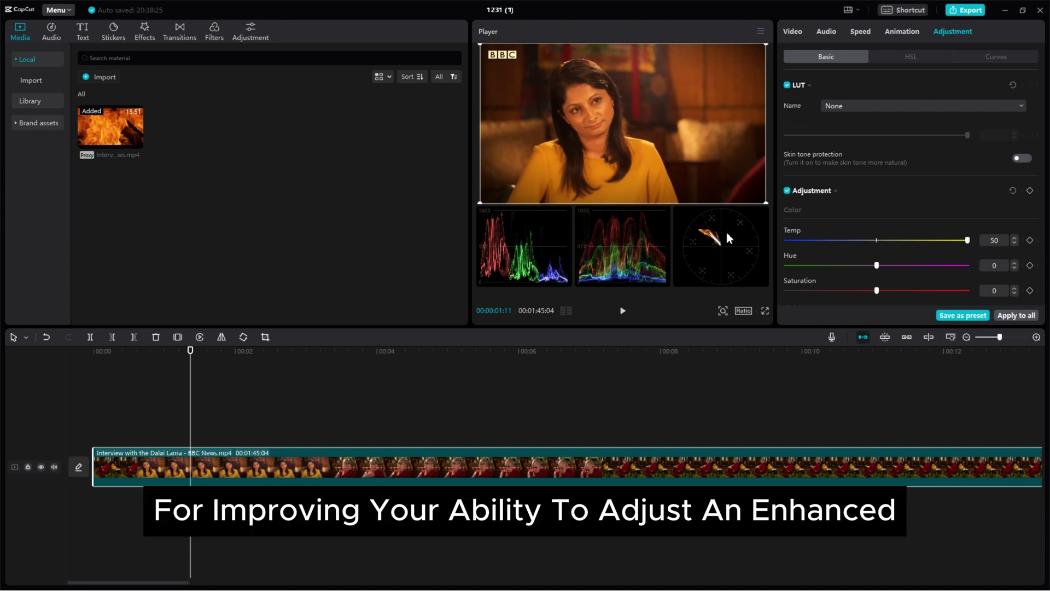
pyautogui.hotkey('ctrl', 'z')
pyautogui.click(760, 32)
# Turn off the colour oscilloscope, then recover and extract the interview's audio onto its own track
pyautogui.moveTo(722, 52)
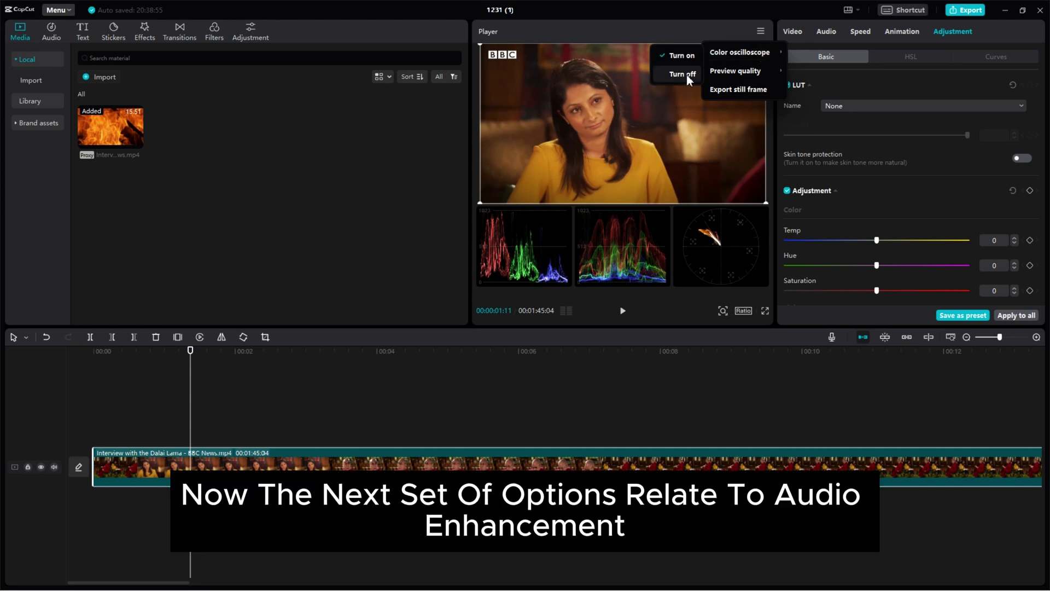
pyautogui.click(687, 74)
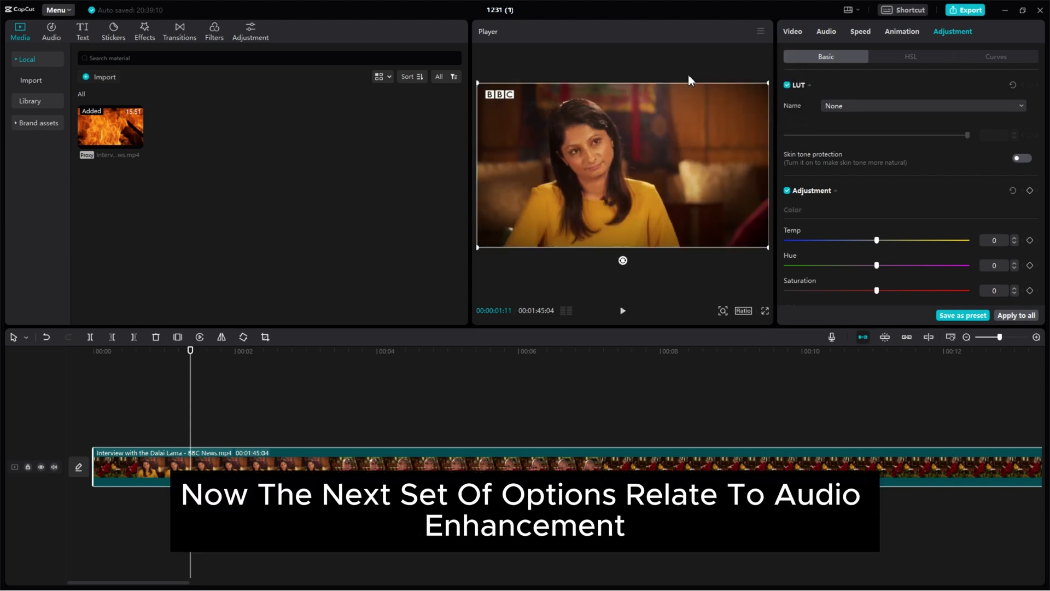
pyautogui.click(828, 31)
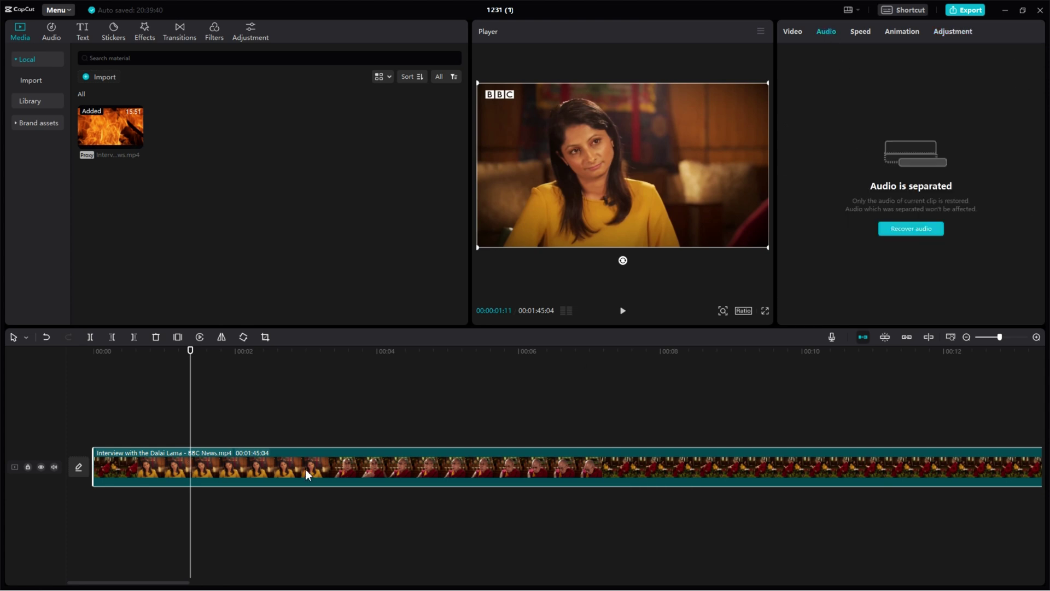
pyautogui.rightClick(283, 470)
pyautogui.click(305, 499)
pyautogui.rightClick(253, 473)
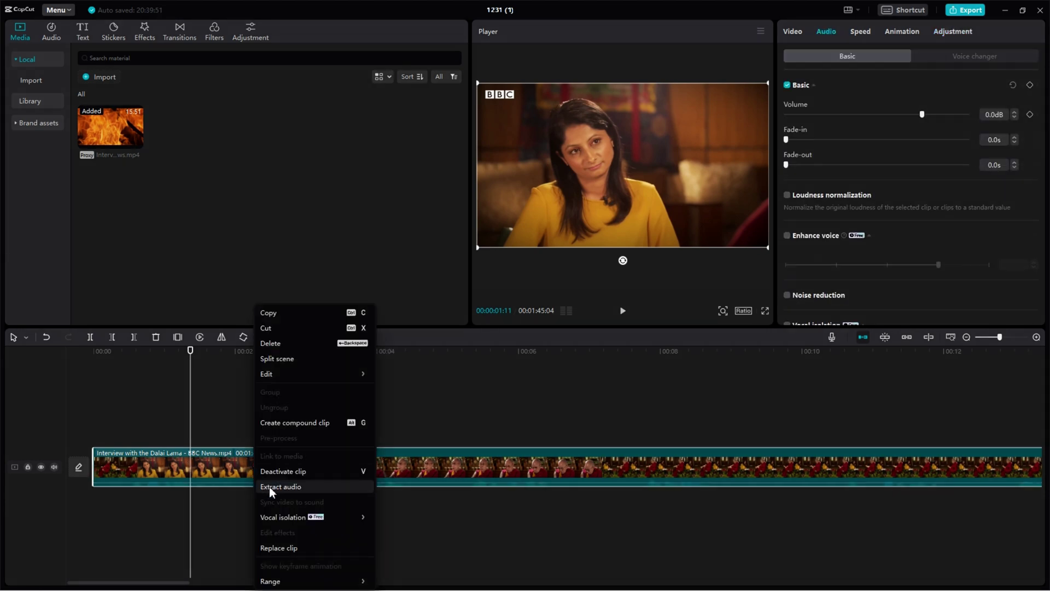
pyautogui.click(269, 486)
# Browse the audio clip's Voice changer character and speech-to-song options, then its Speed settings
pyautogui.click(282, 504)
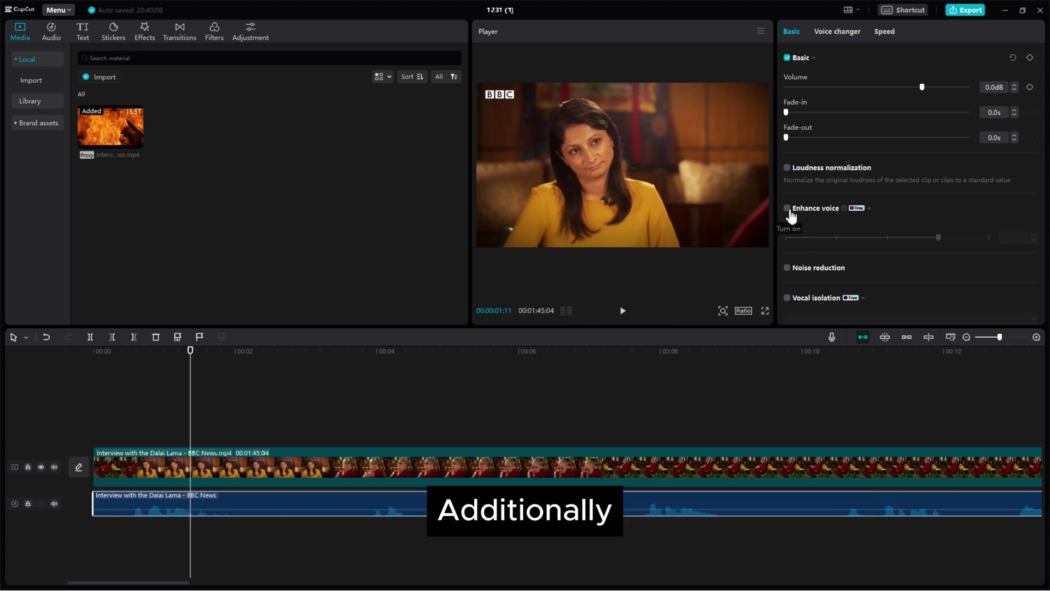
pyautogui.scroll(-2, 790, 215)
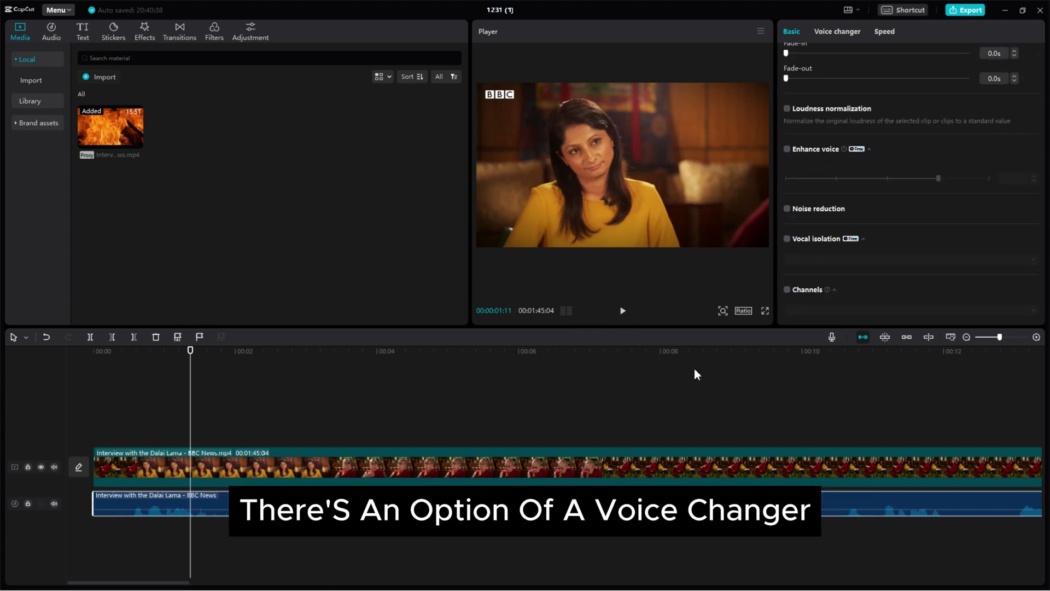
pyautogui.click(841, 33)
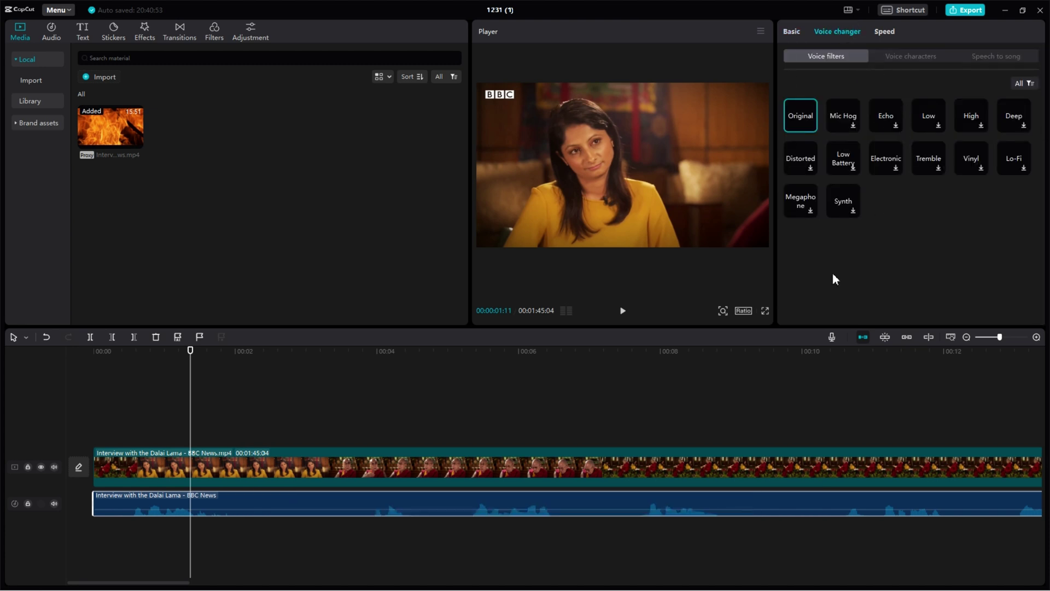
pyautogui.click(911, 55)
pyautogui.click(996, 55)
pyautogui.click(884, 31)
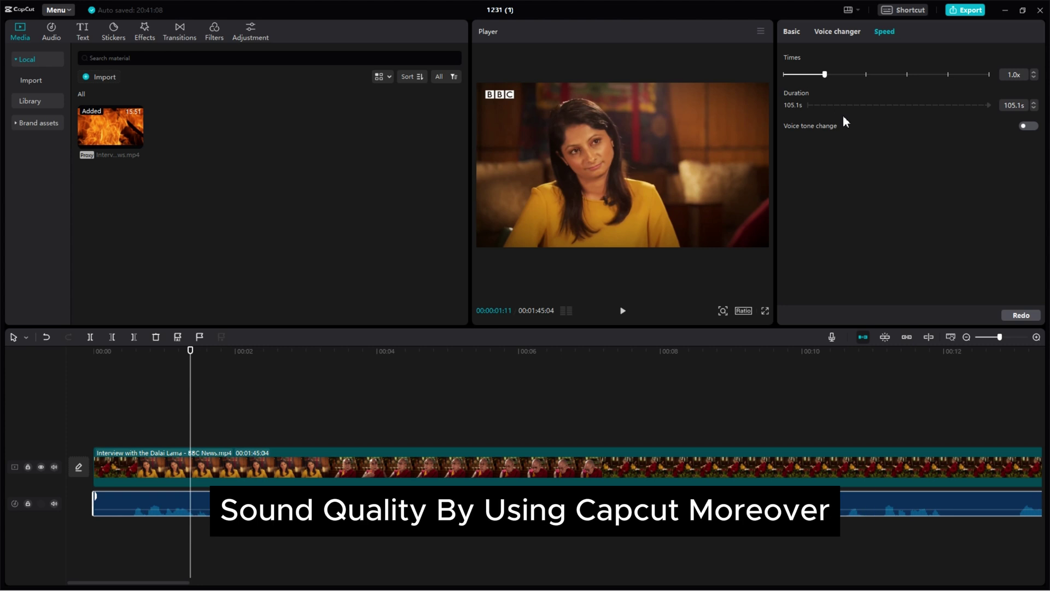
# Pick an interview frame as the video cover and open cover design
pyautogui.click(79, 468)
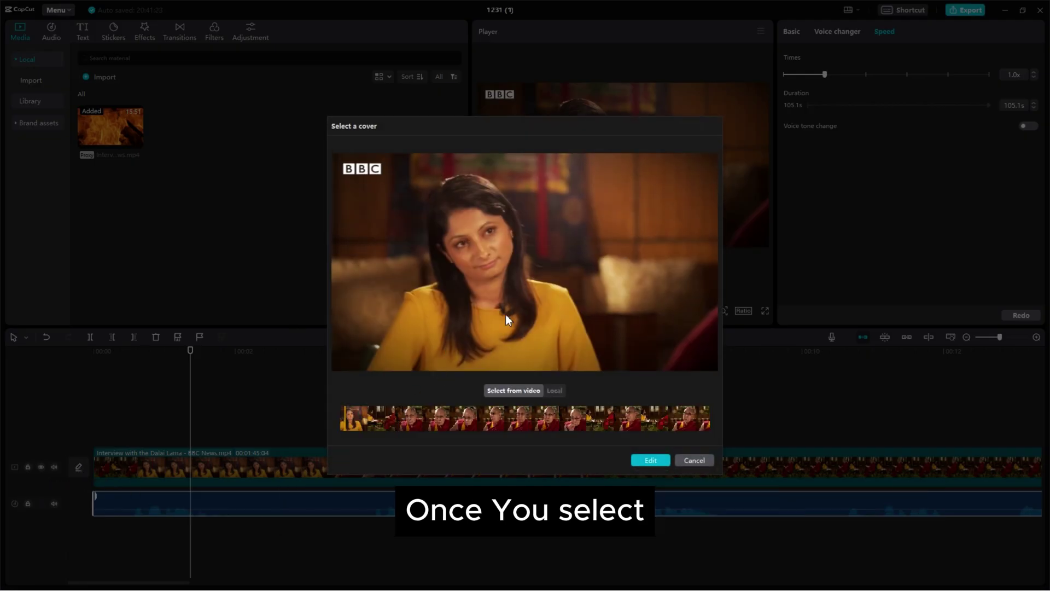
pyautogui.click(649, 458)
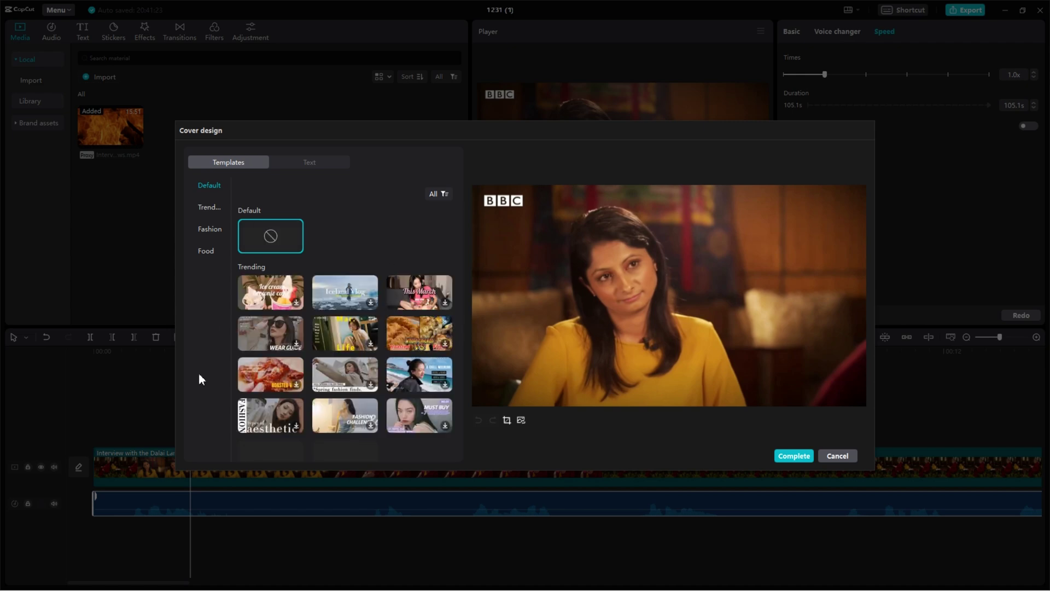
pyautogui.scroll(-8, 328, 356)
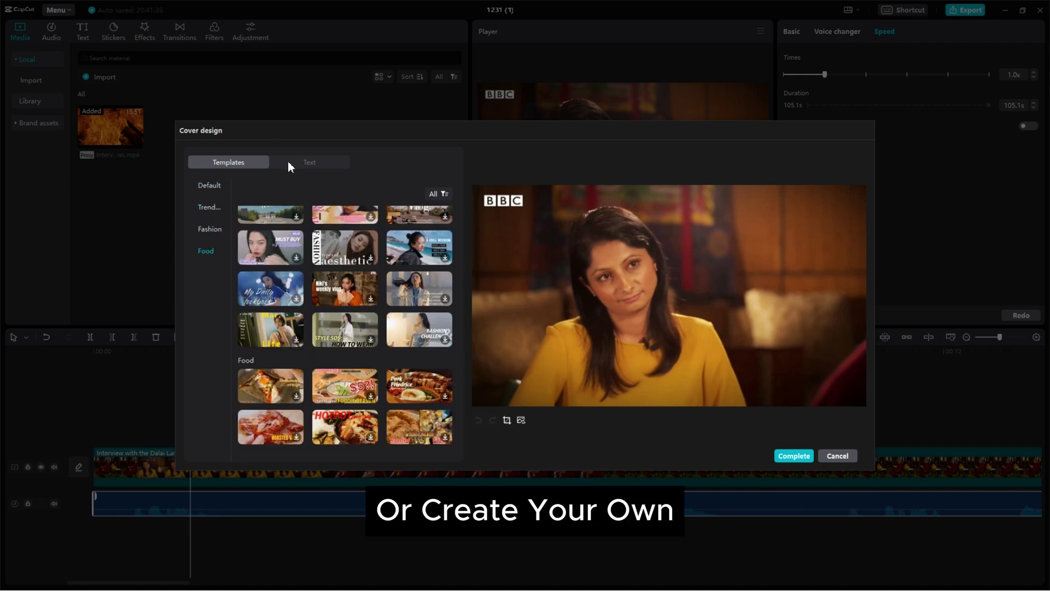
# Add Default text to the cover's upper right and apply the design
pyautogui.click(309, 163)
pyautogui.click(278, 235)
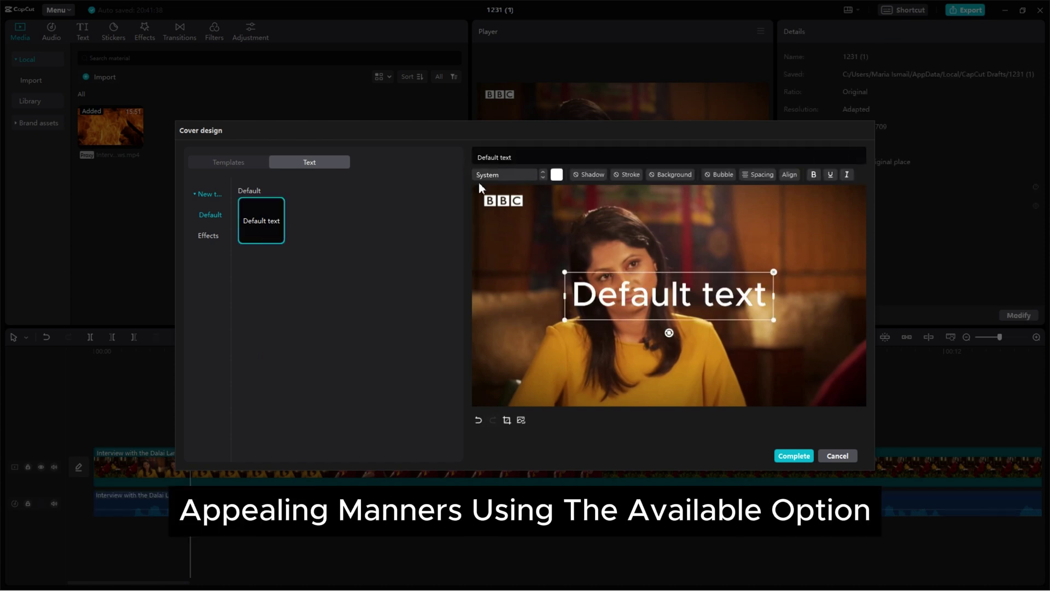
pyautogui.moveTo(669, 332); pyautogui.dragTo(751, 262)
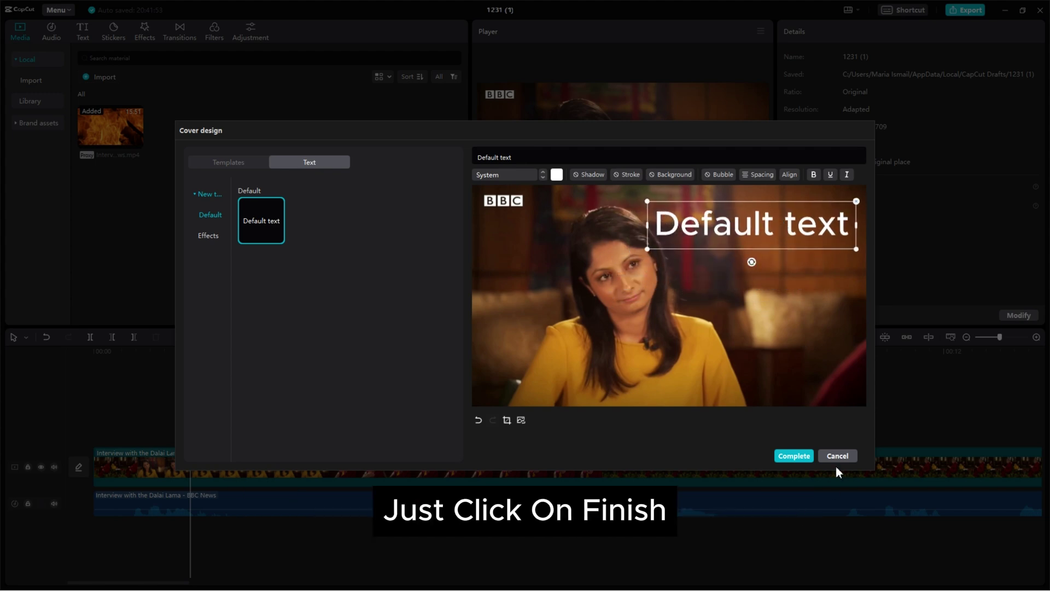
pyautogui.click(798, 457)
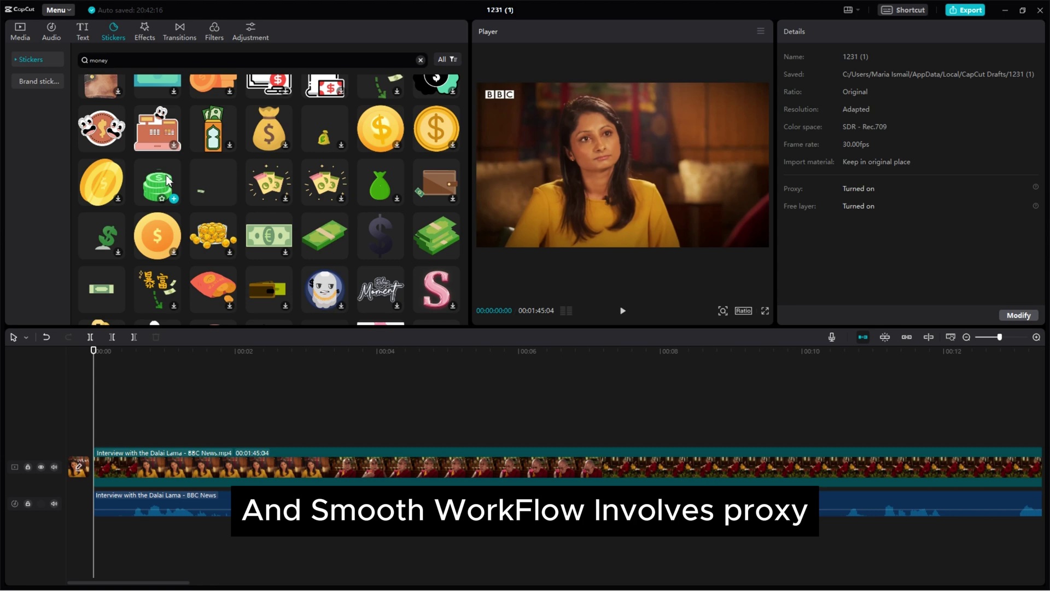
# Add the green coin-stack sticker and Optical Zoom effect at the timeline start, then select the interview clip
pyautogui.moveTo(164, 180); pyautogui.dragTo(92, 446)
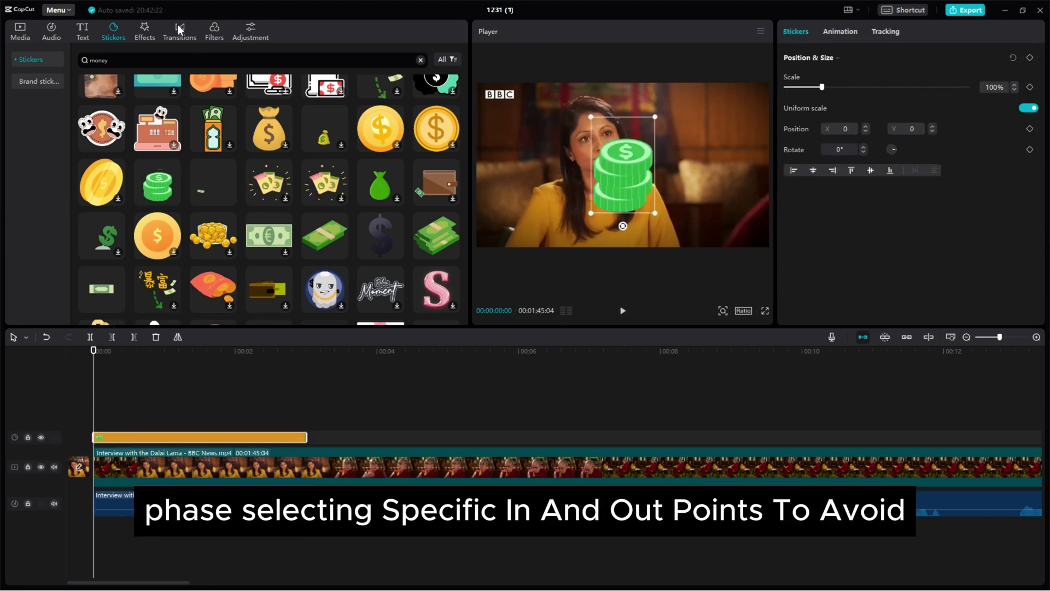
pyautogui.click(146, 39)
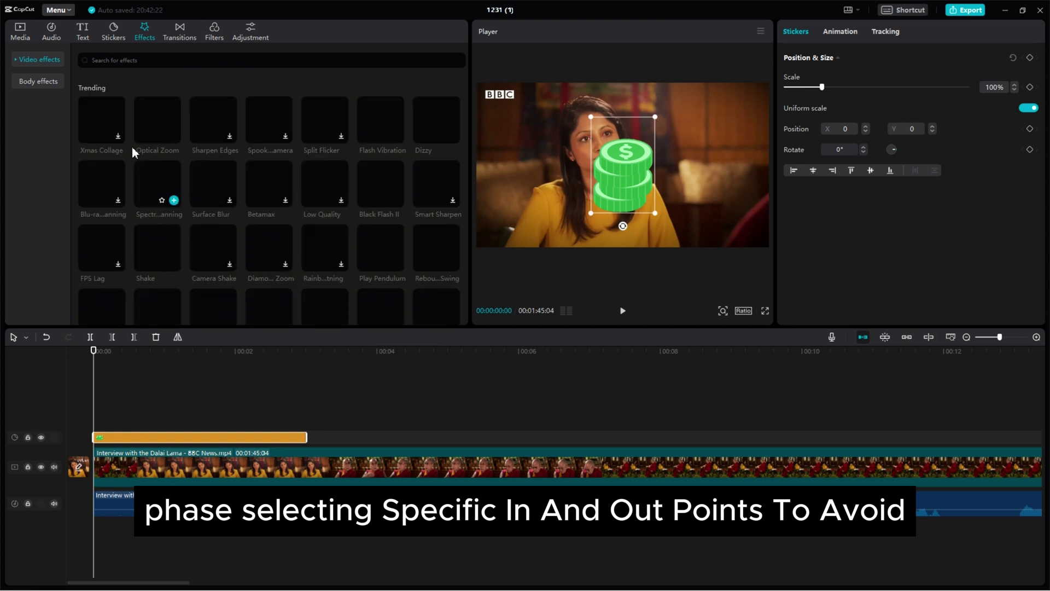
pyautogui.moveTo(158, 158); pyautogui.dragTo(109, 420)
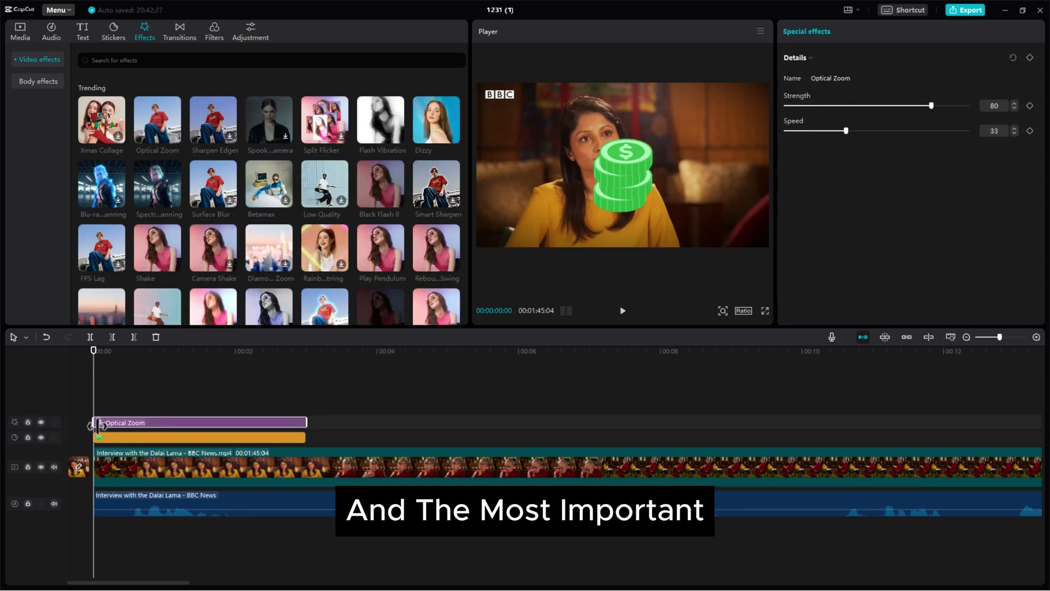
pyautogui.click(904, 467)
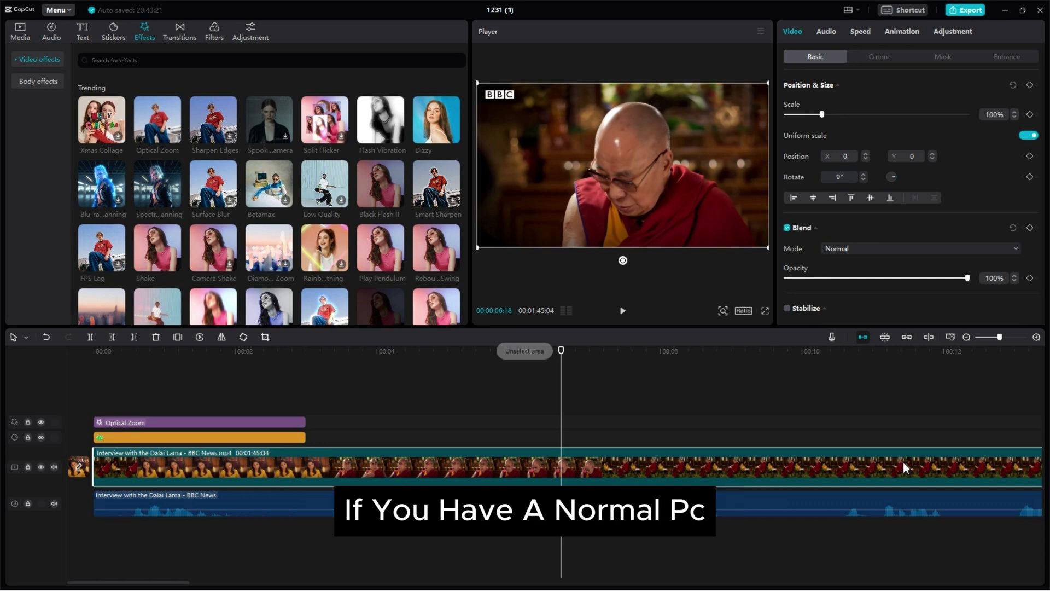
# Hide the Optical Zoom effect track and check the selection-mode options
pyautogui.click(41, 422)
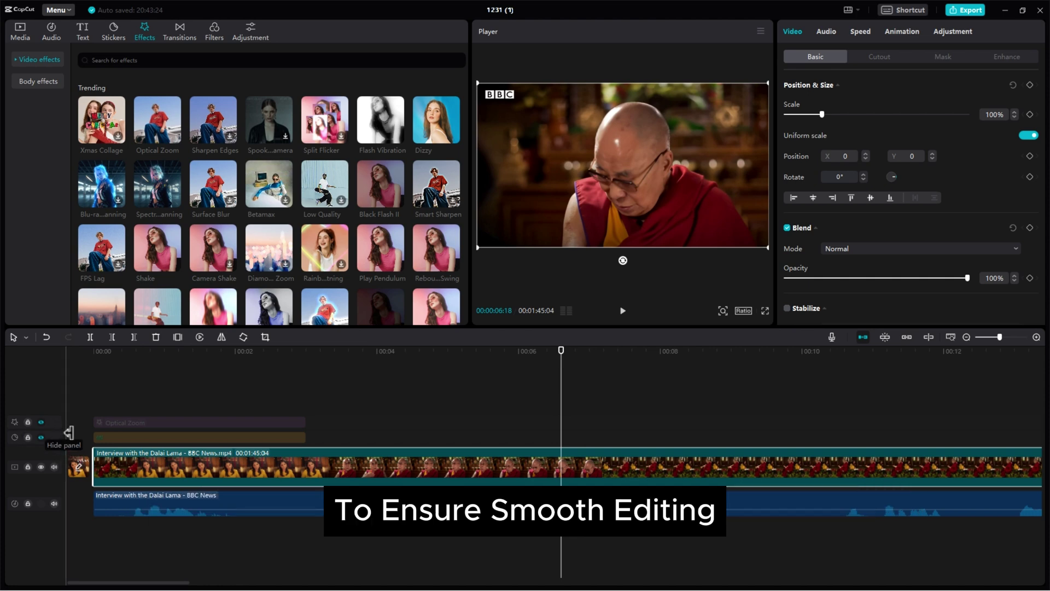
pyautogui.click(41, 422)
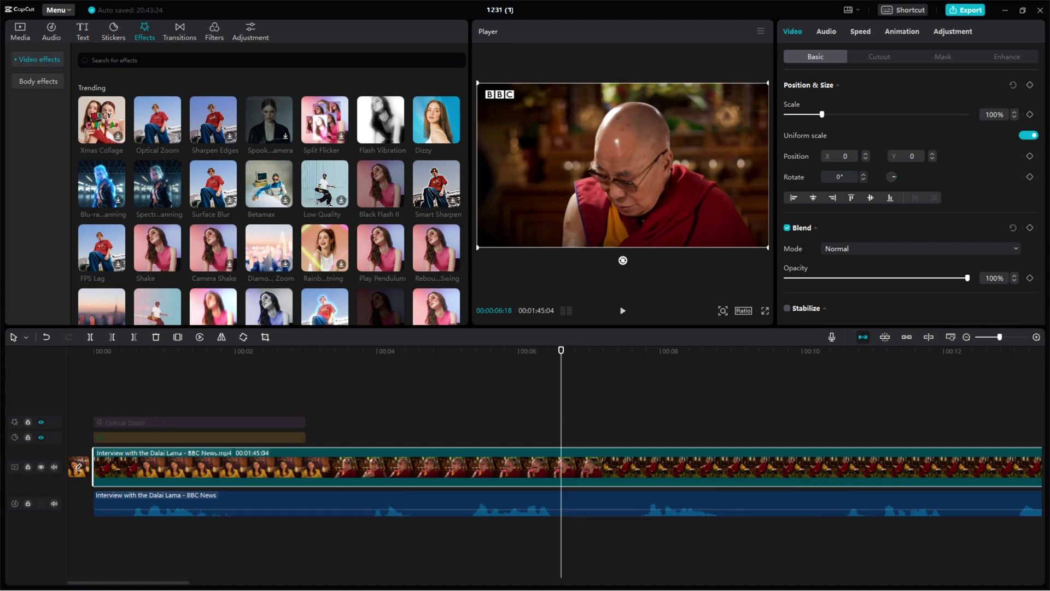
pyautogui.click(26, 337)
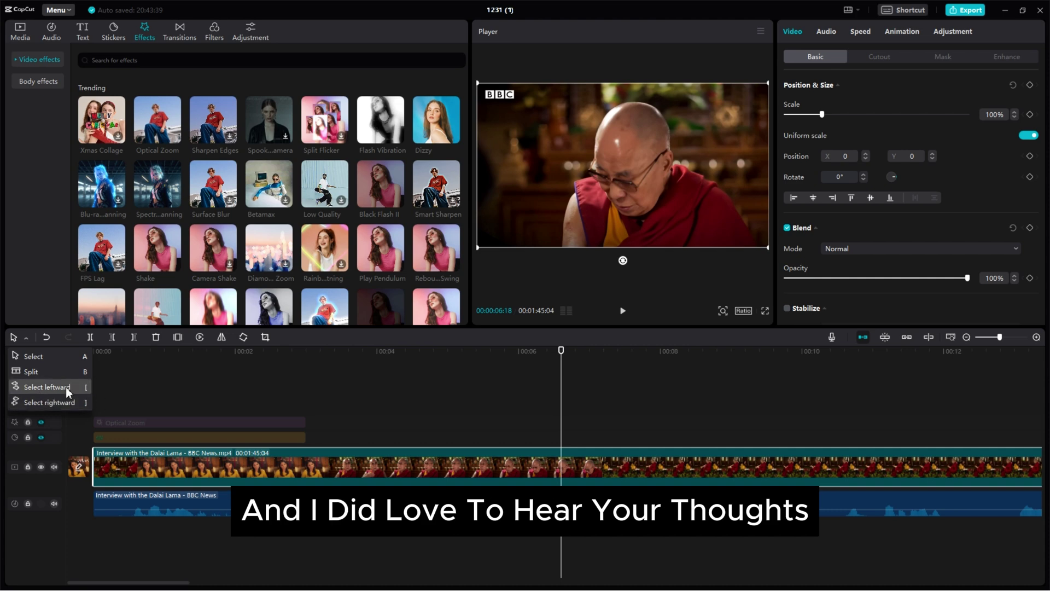
pyautogui.click(316, 382)
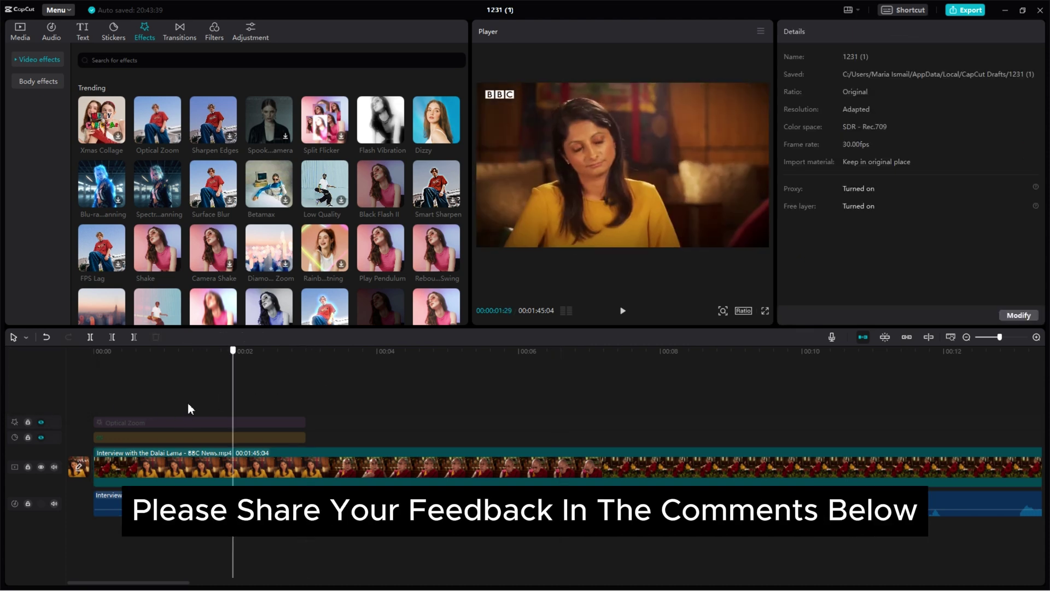
# Unhide the Optical Zoom and coin-sticker tracks, then select the sticker clip
pyautogui.click(280, 449)
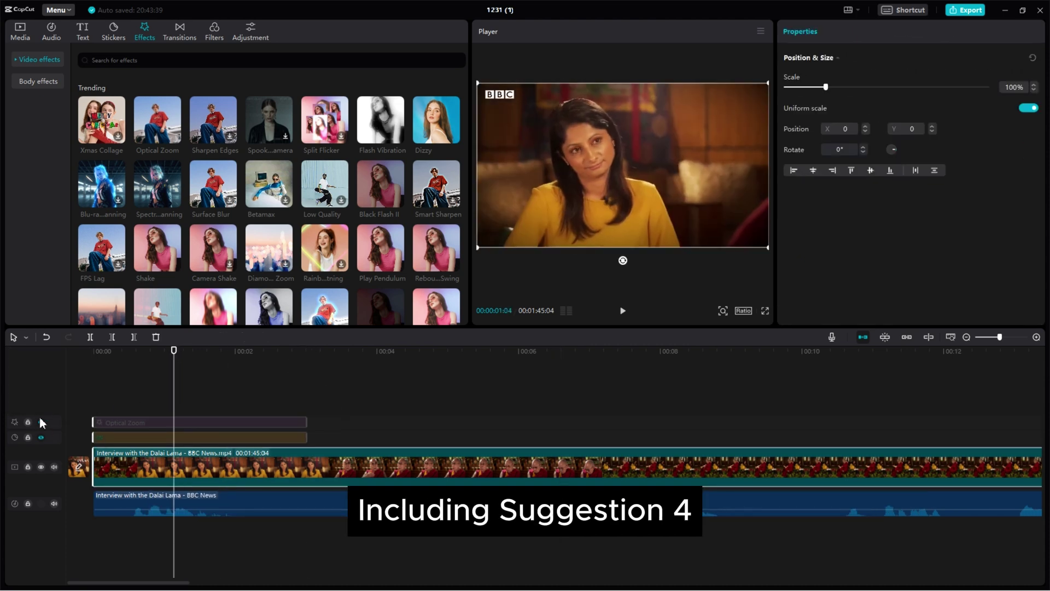
pyautogui.click(40, 421)
pyautogui.click(39, 436)
pyautogui.click(274, 422)
pyautogui.keyDown('ctrl'); pyautogui.click(274, 438); pyautogui.keyUp('ctrl')
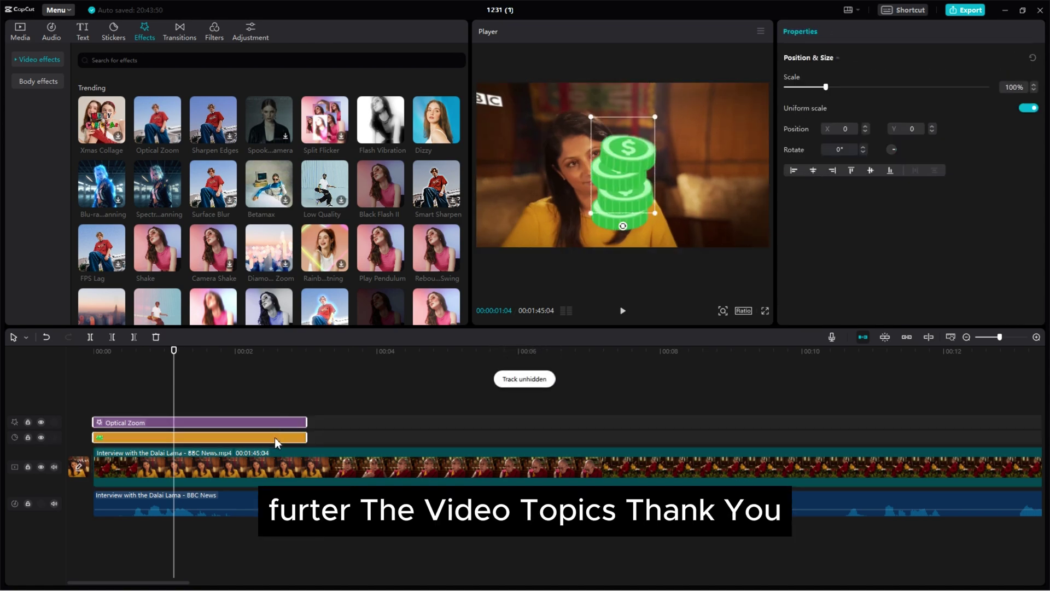